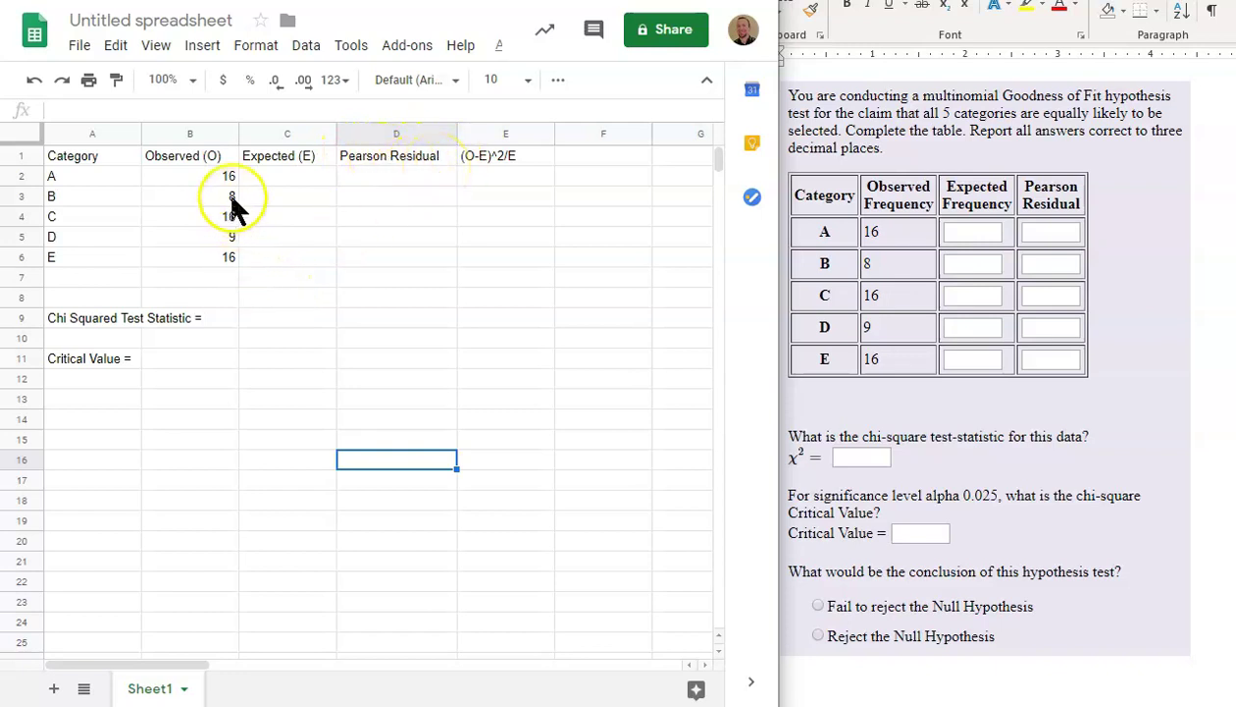
Enter =SUM(B2:B6) in B7 so the observed counts total 65.
left_click(293, 171)
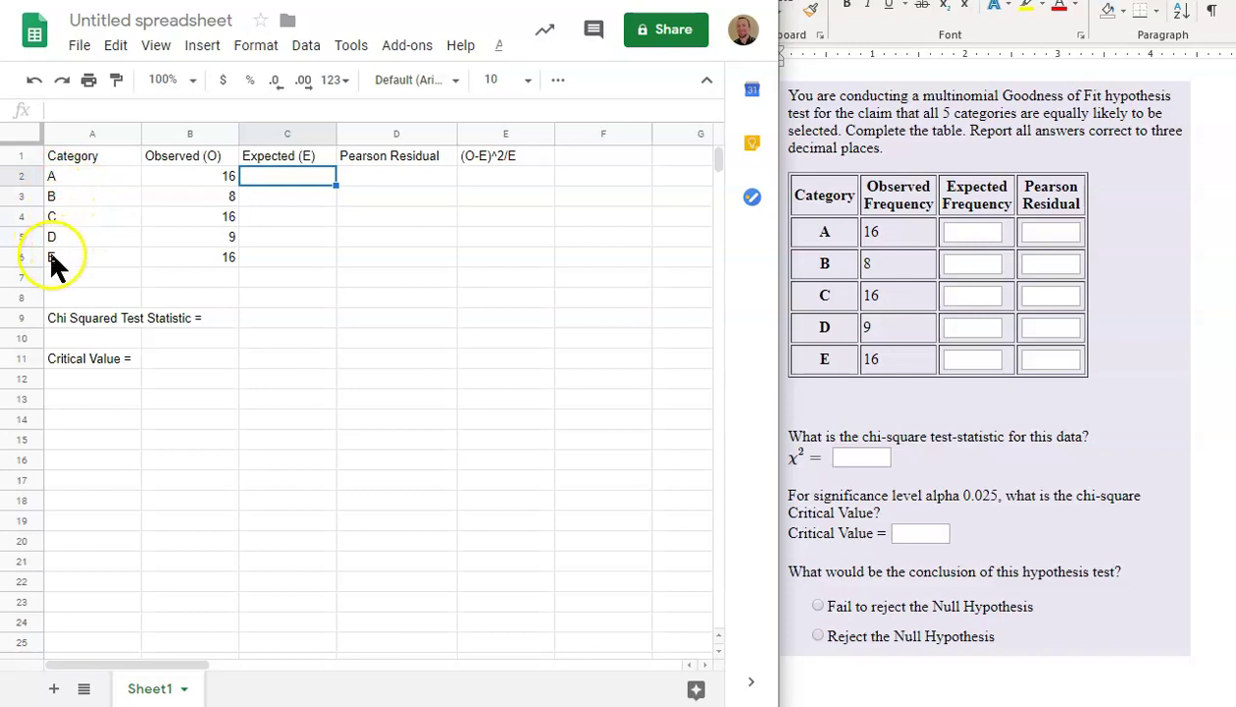
left_click(278, 180)
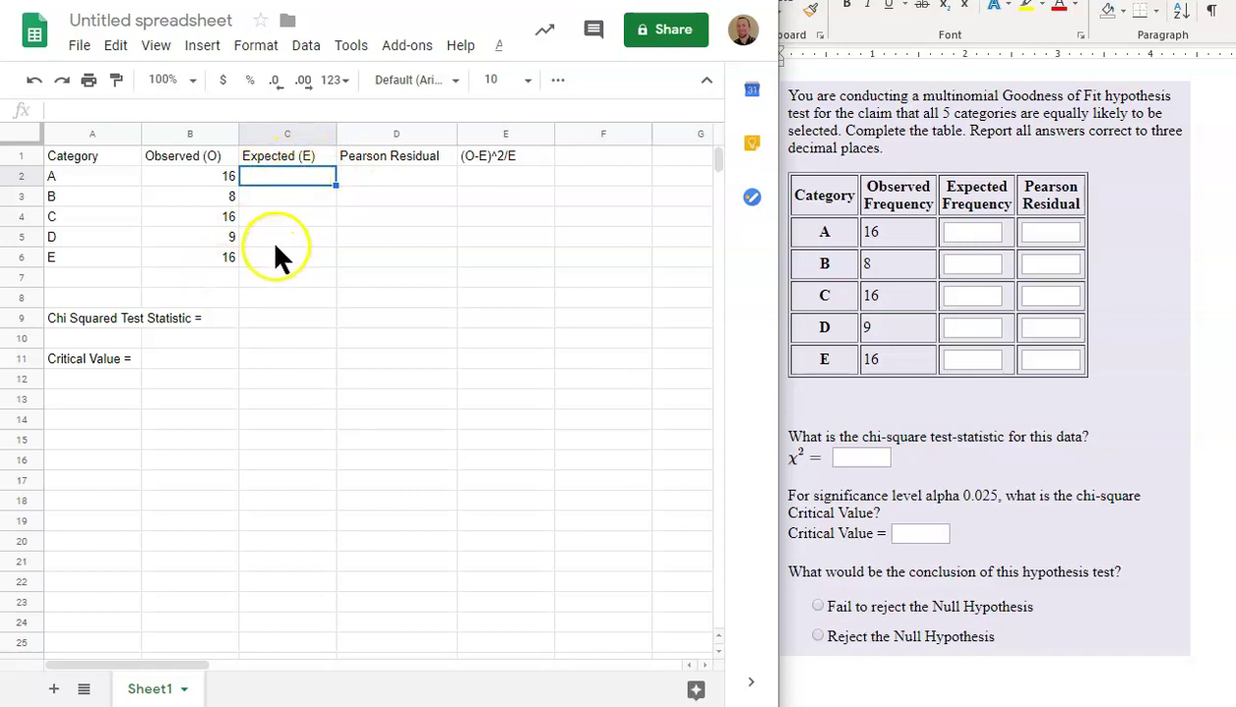
left_click(214, 277)
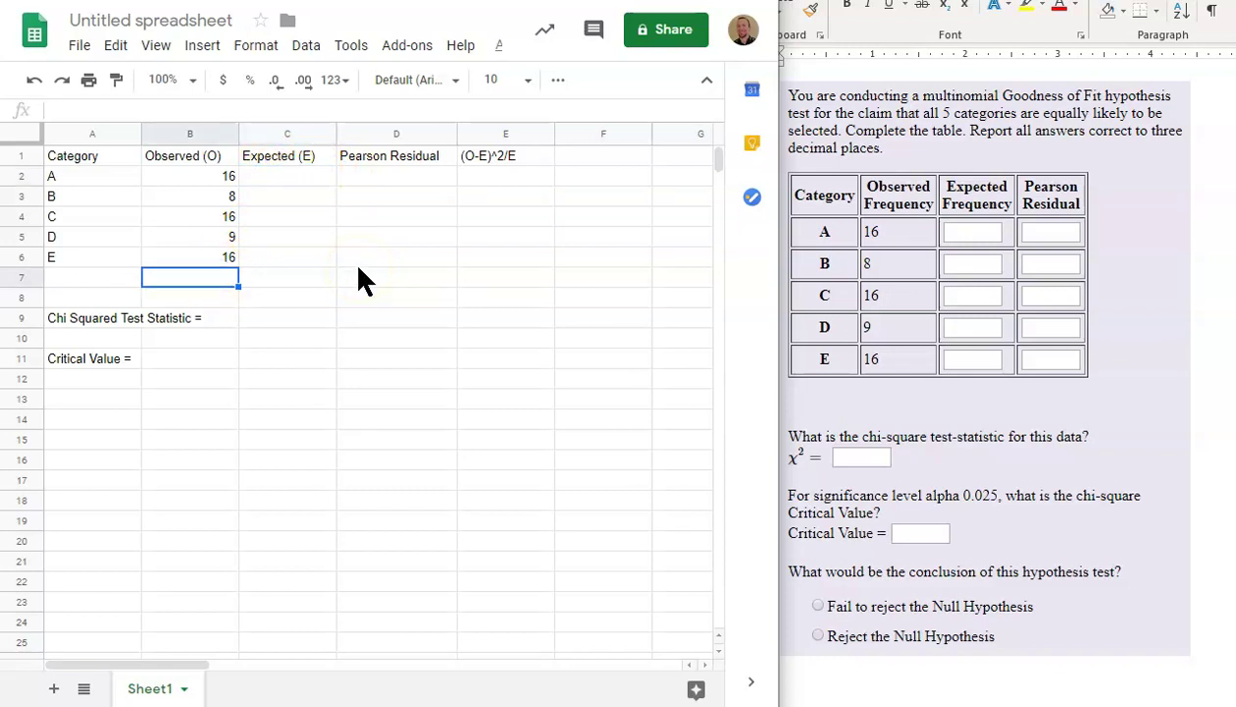
type("=")
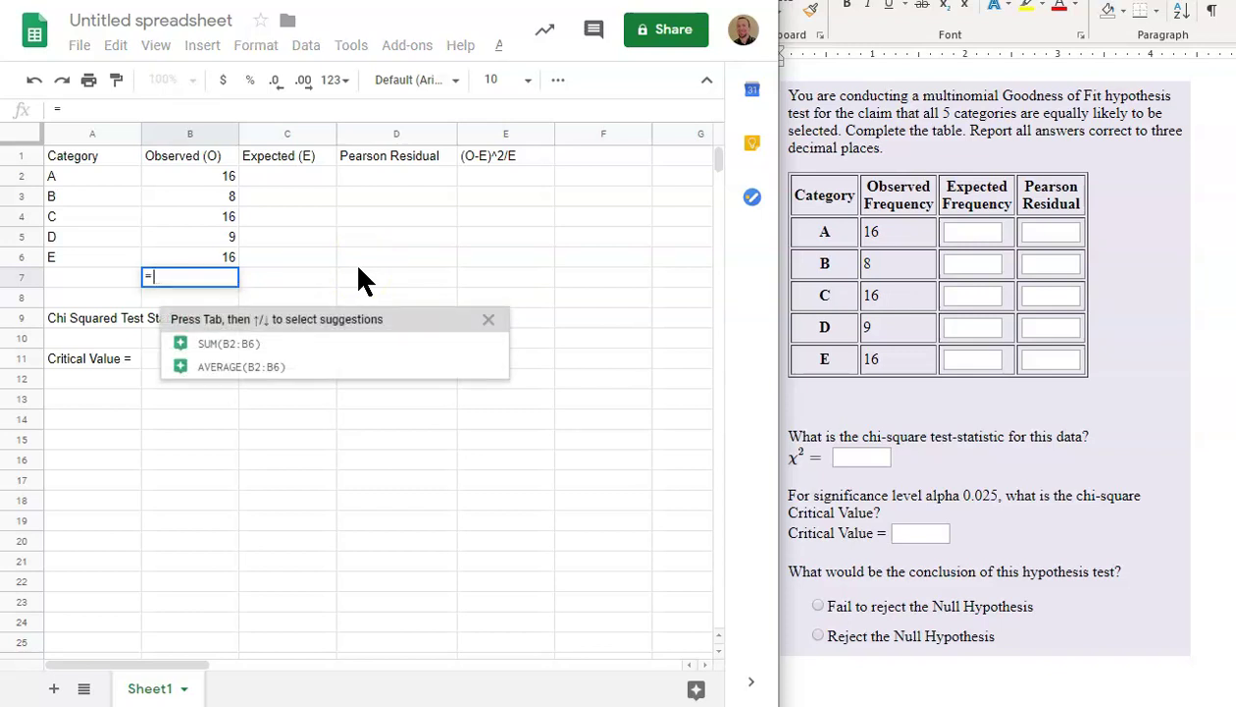
type("sum")
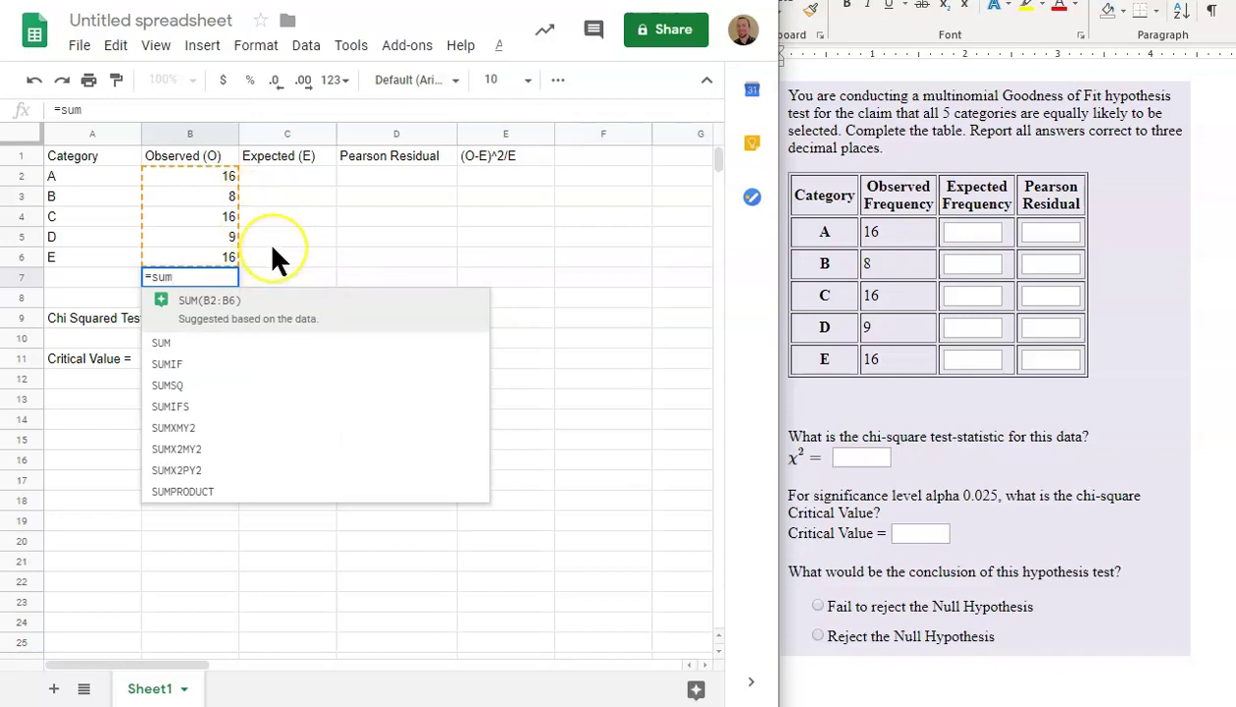
type("(")
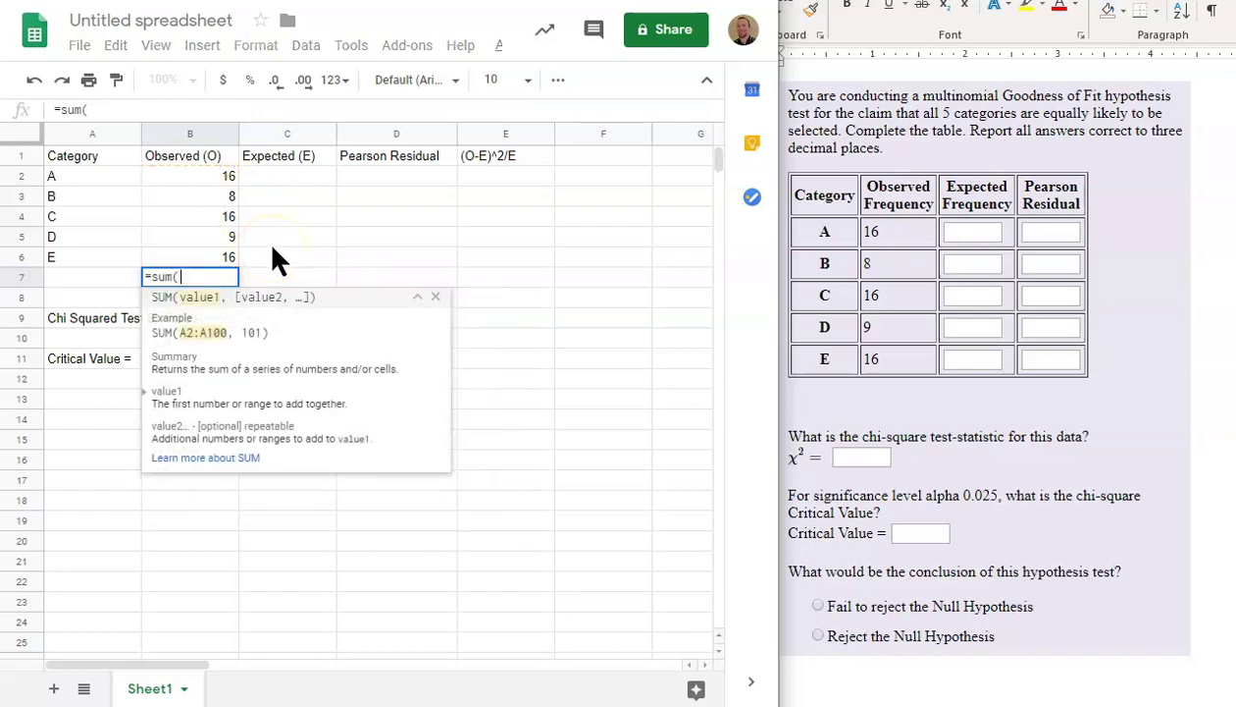
left_click_drag(213, 175, 218, 270)
key("Return")
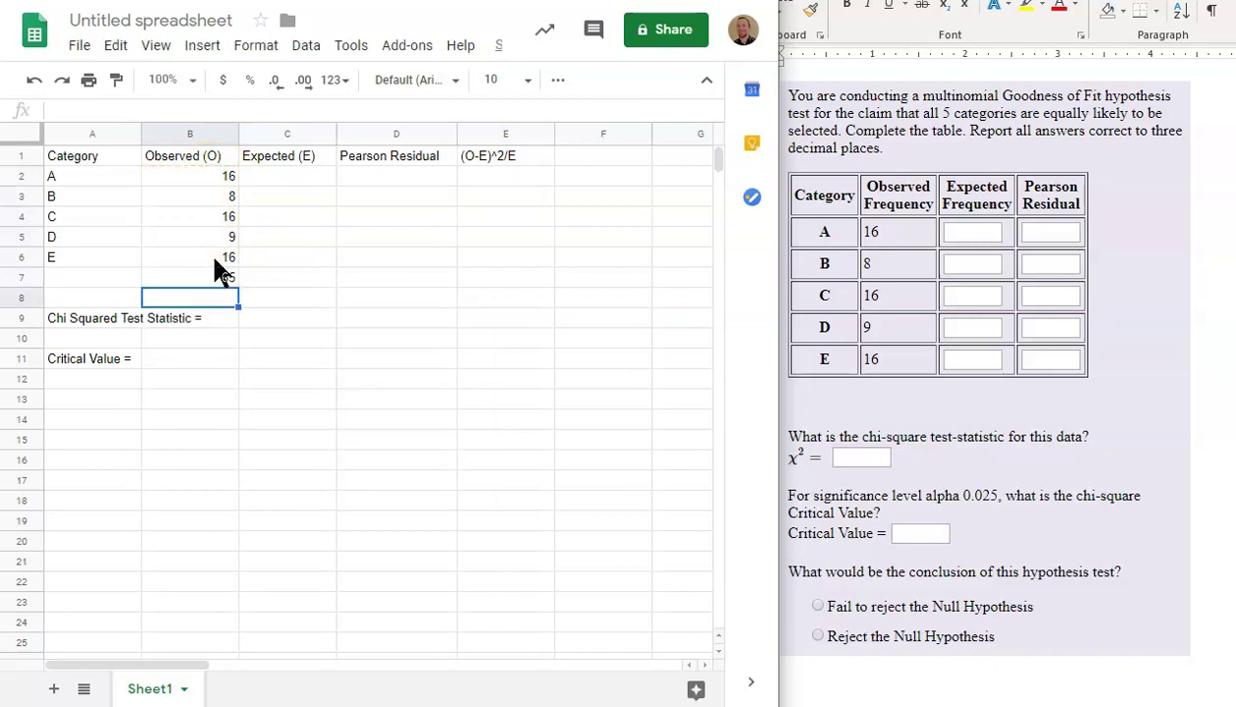
Enter =0.2*$B$7 in C2, with B7 locked as absolute, giving 13.
left_click(302, 157)
left_click(299, 174)
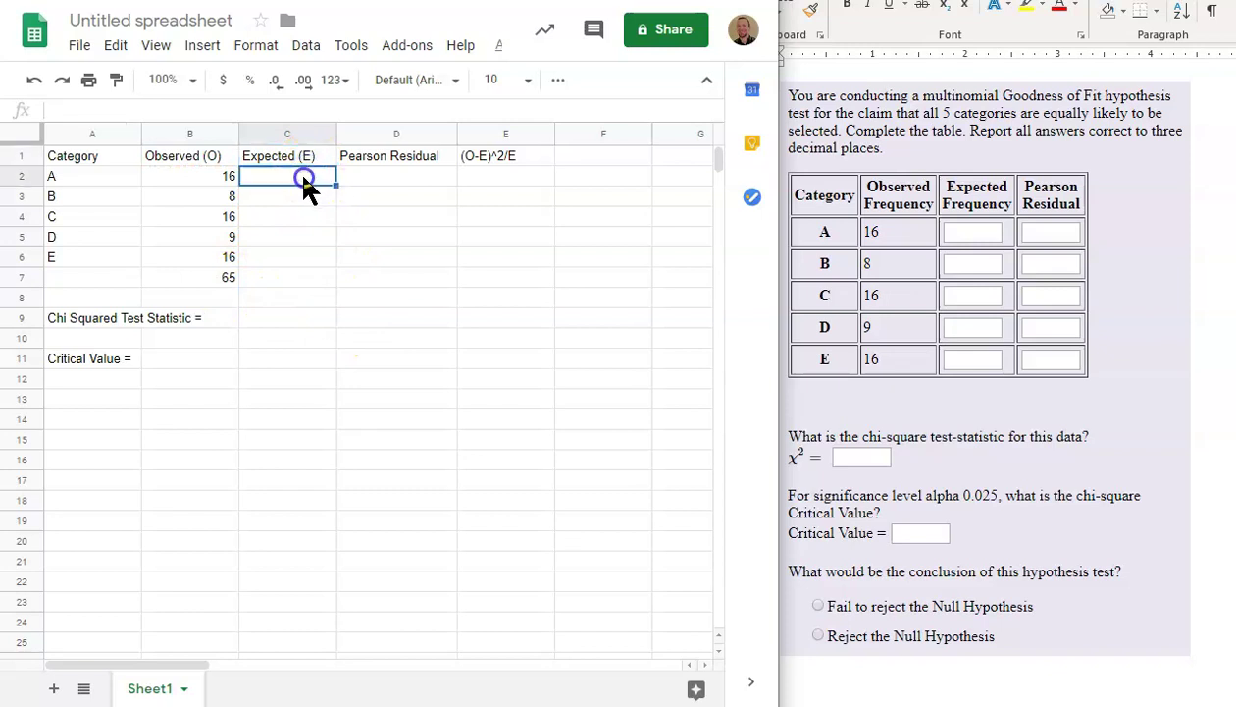
type("=")
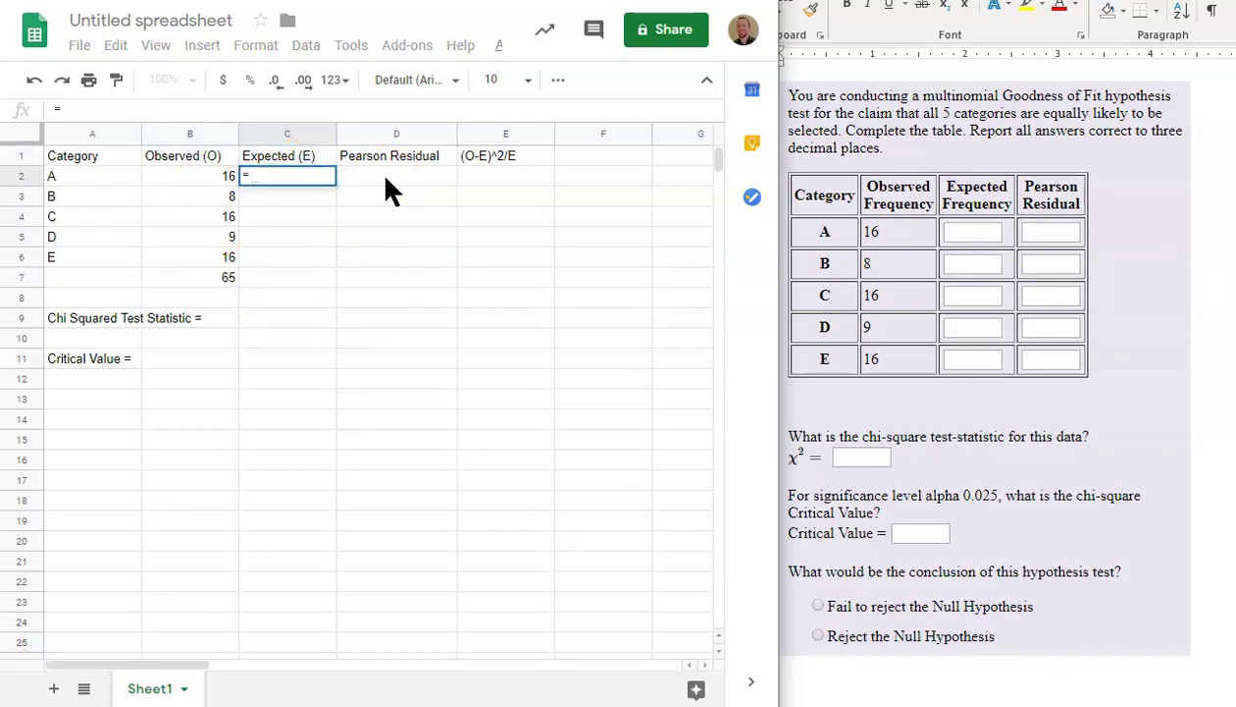
type(".2")
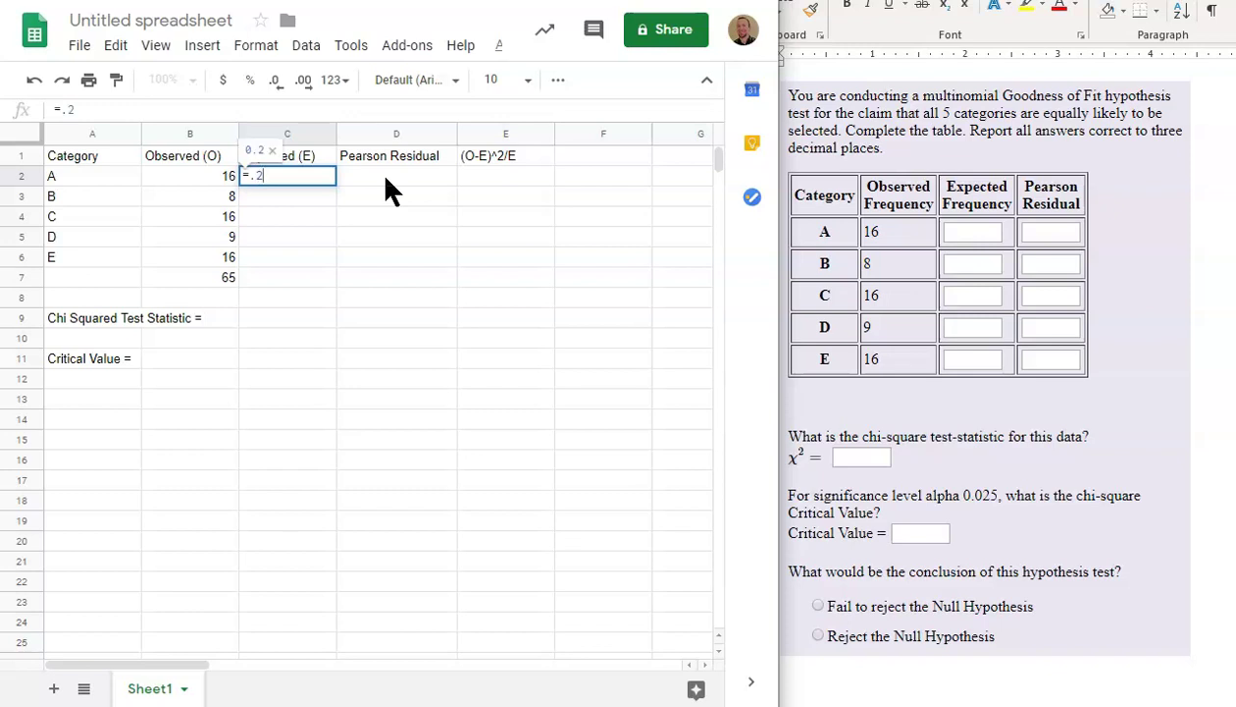
type("*")
left_click(223, 278)
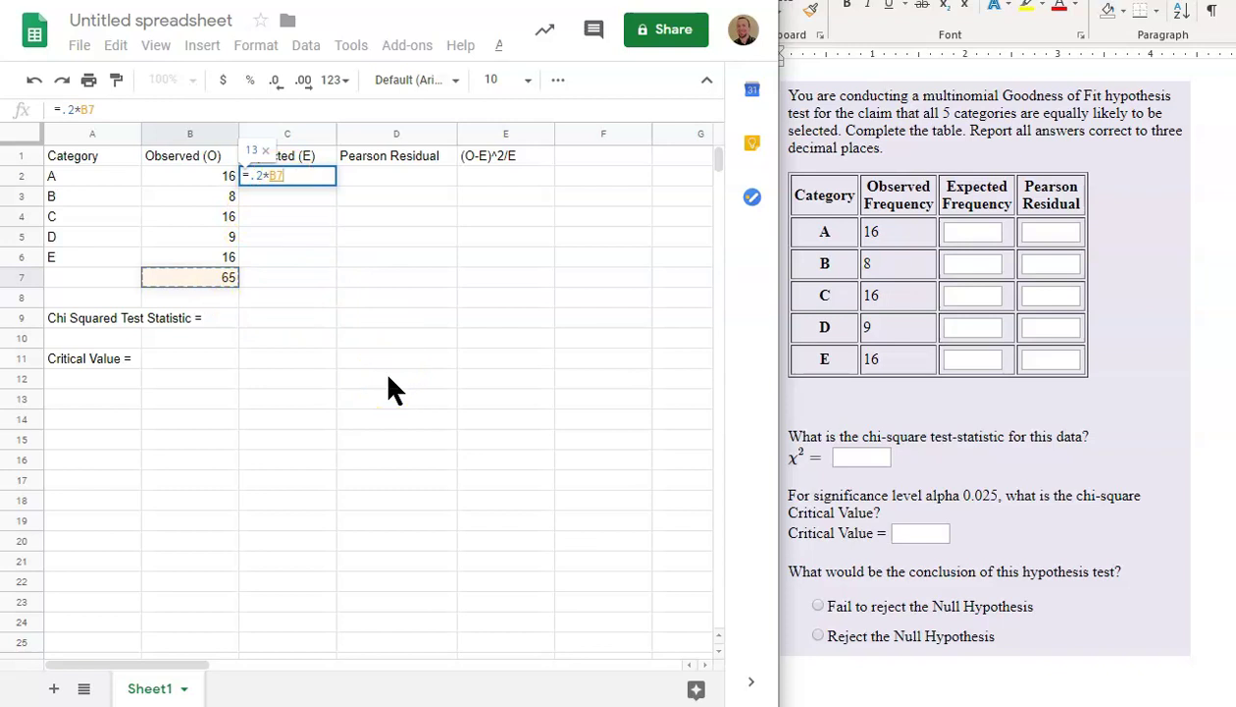
left_click(288, 179)
key("F4")
key("Return")
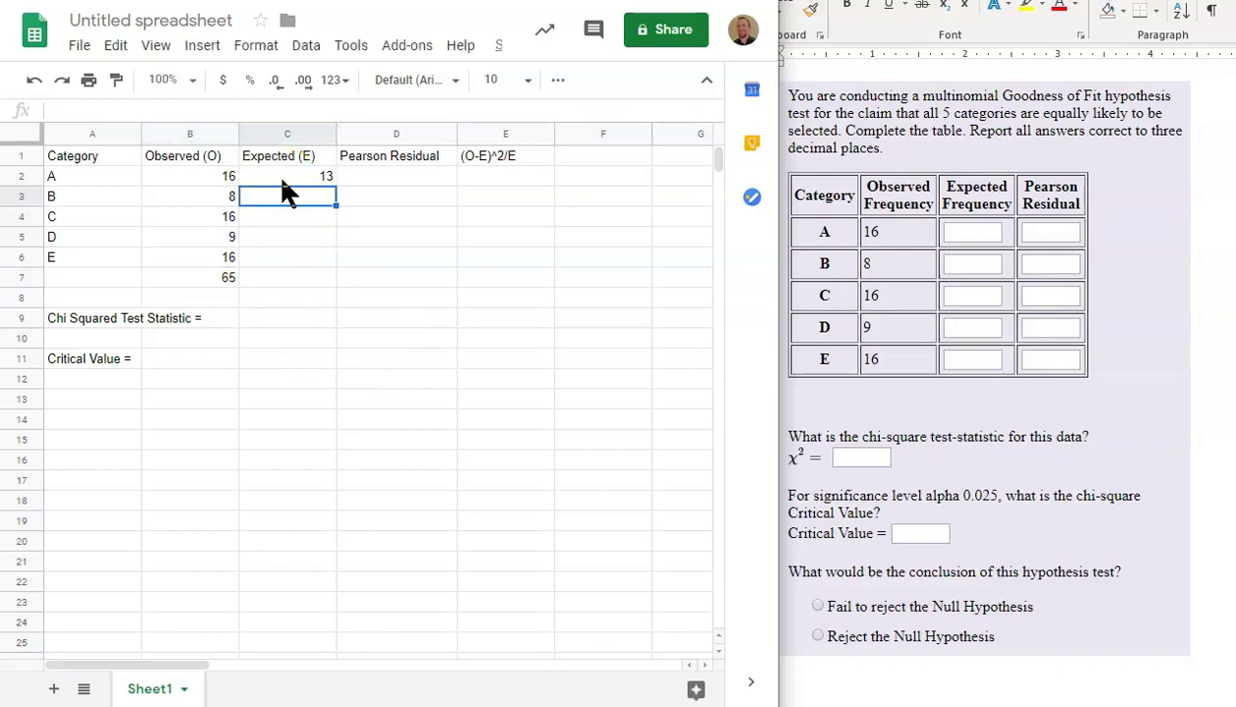
Fill the expected formula down to C6 and verify each copied cell shows 13.
left_click(310, 177)
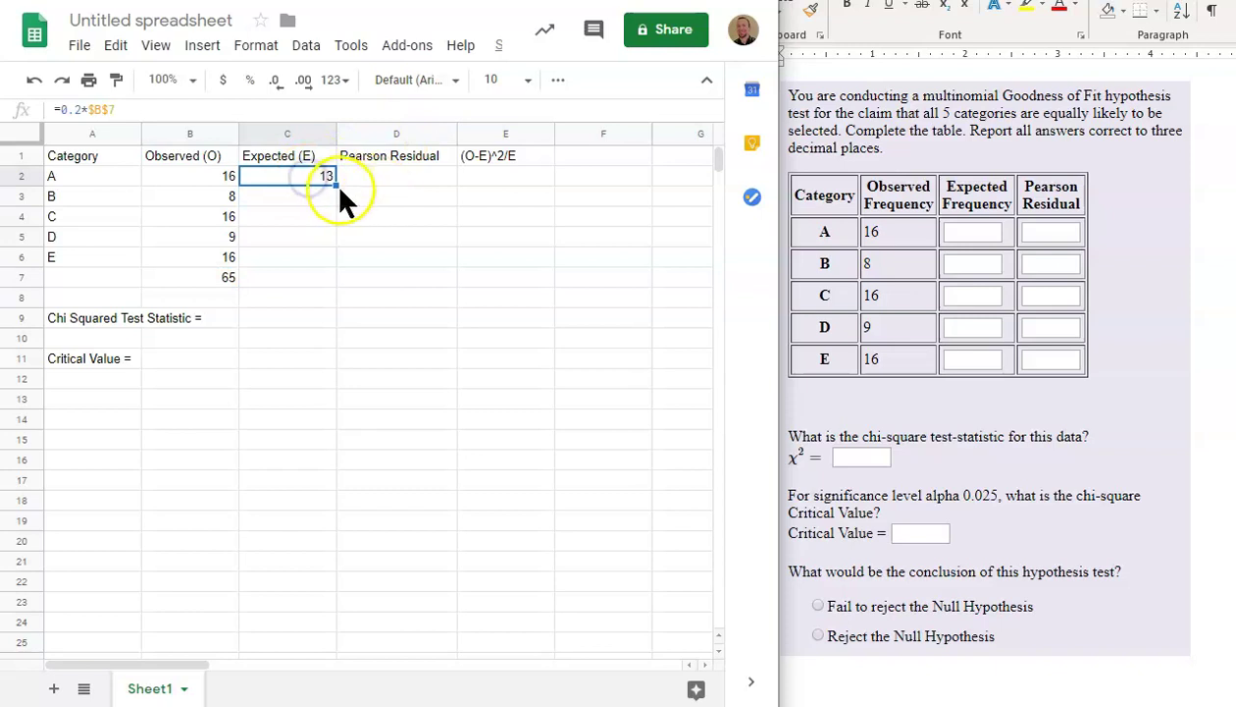
left_click_drag(337, 185, 333, 261)
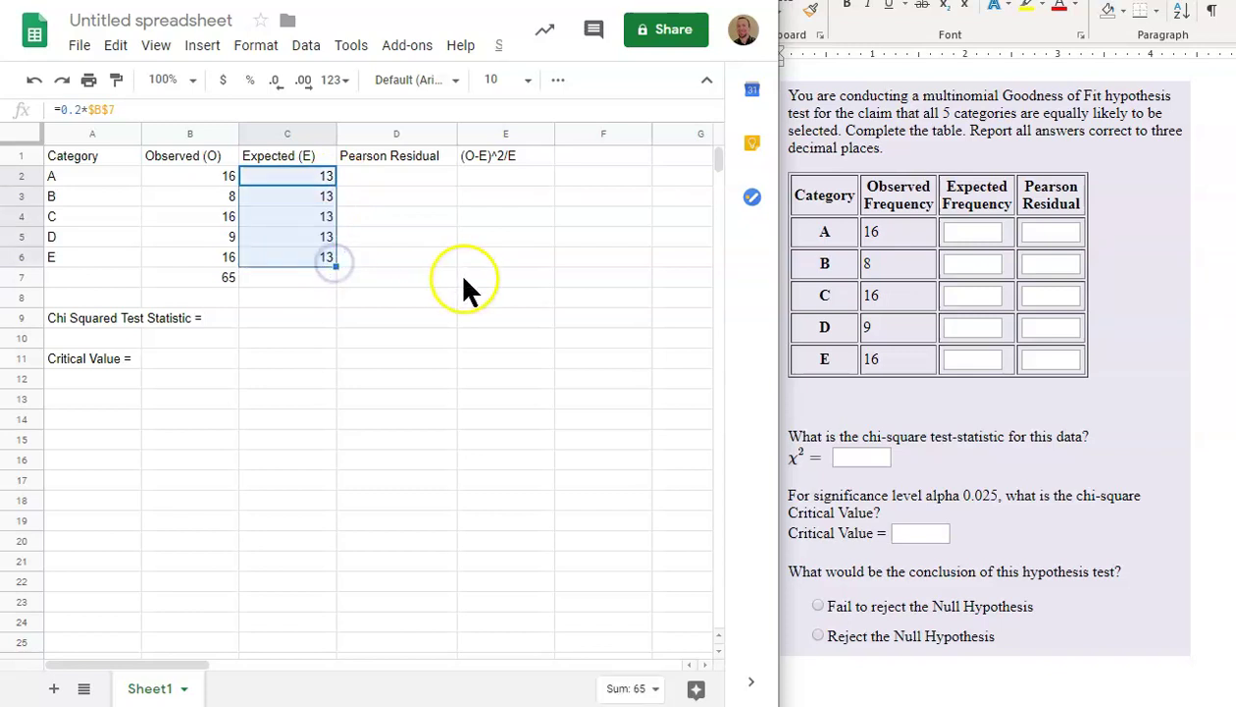
left_click(314, 196)
left_click(316, 220)
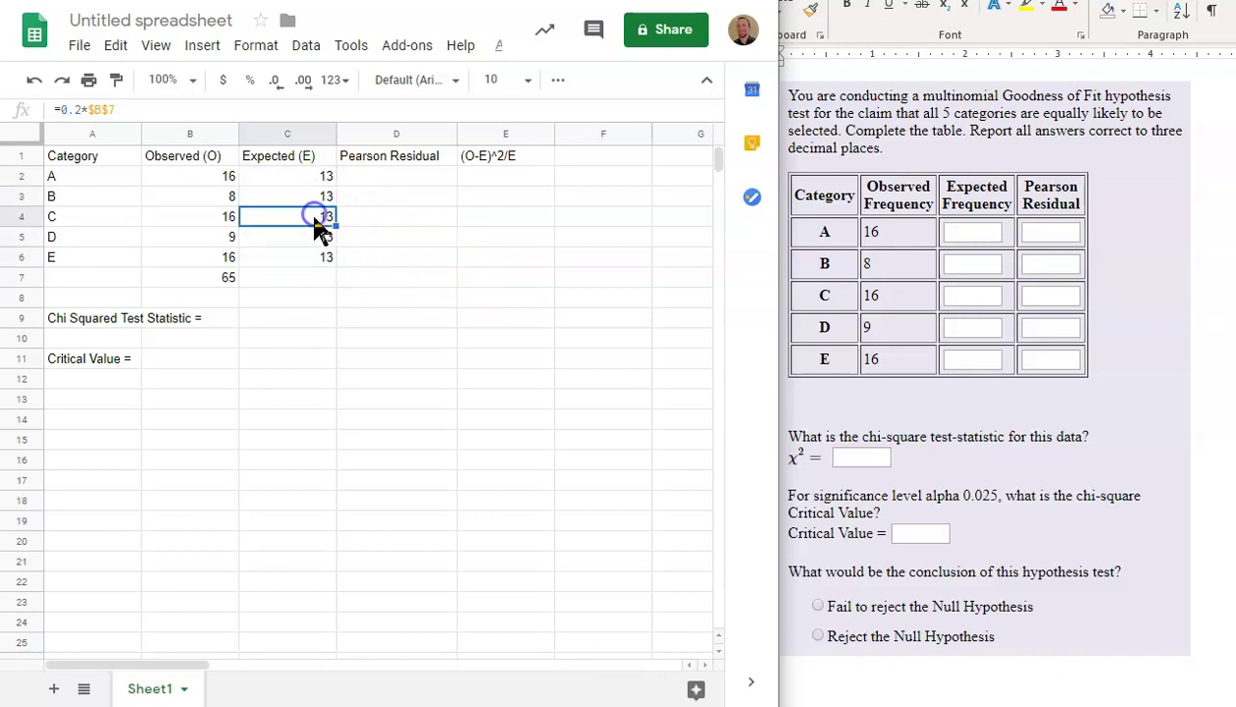
left_click(295, 238)
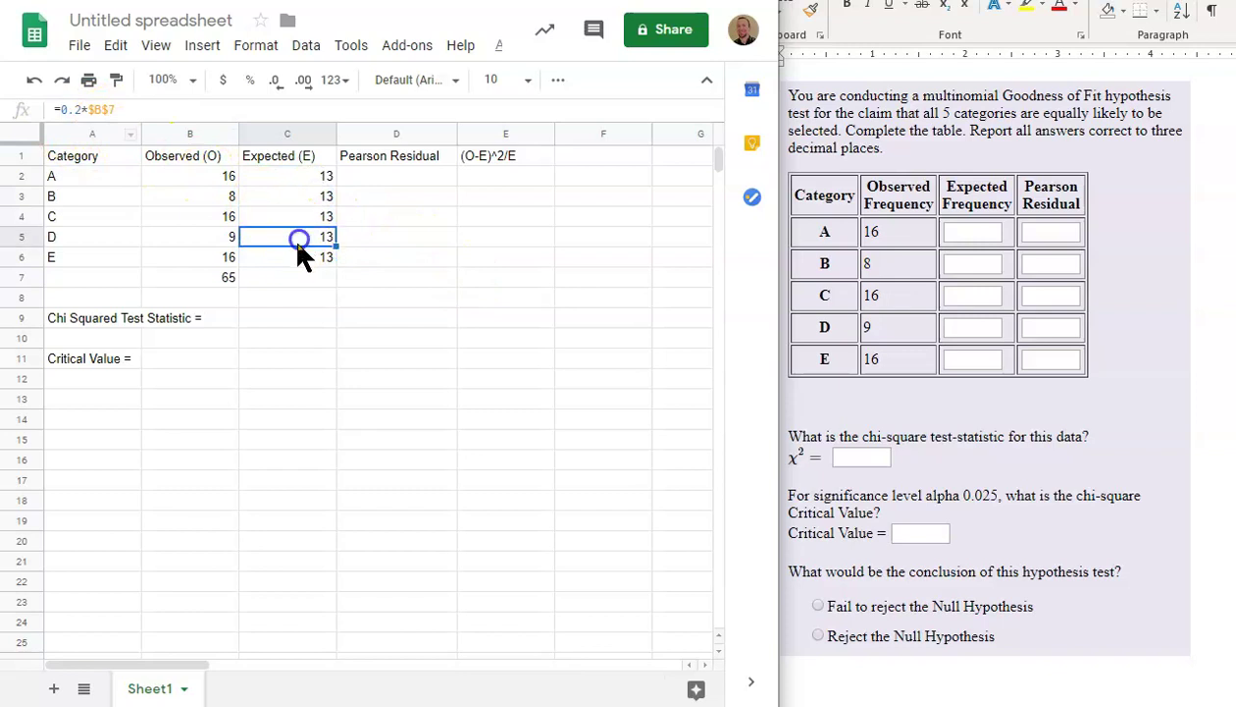
left_click(300, 256)
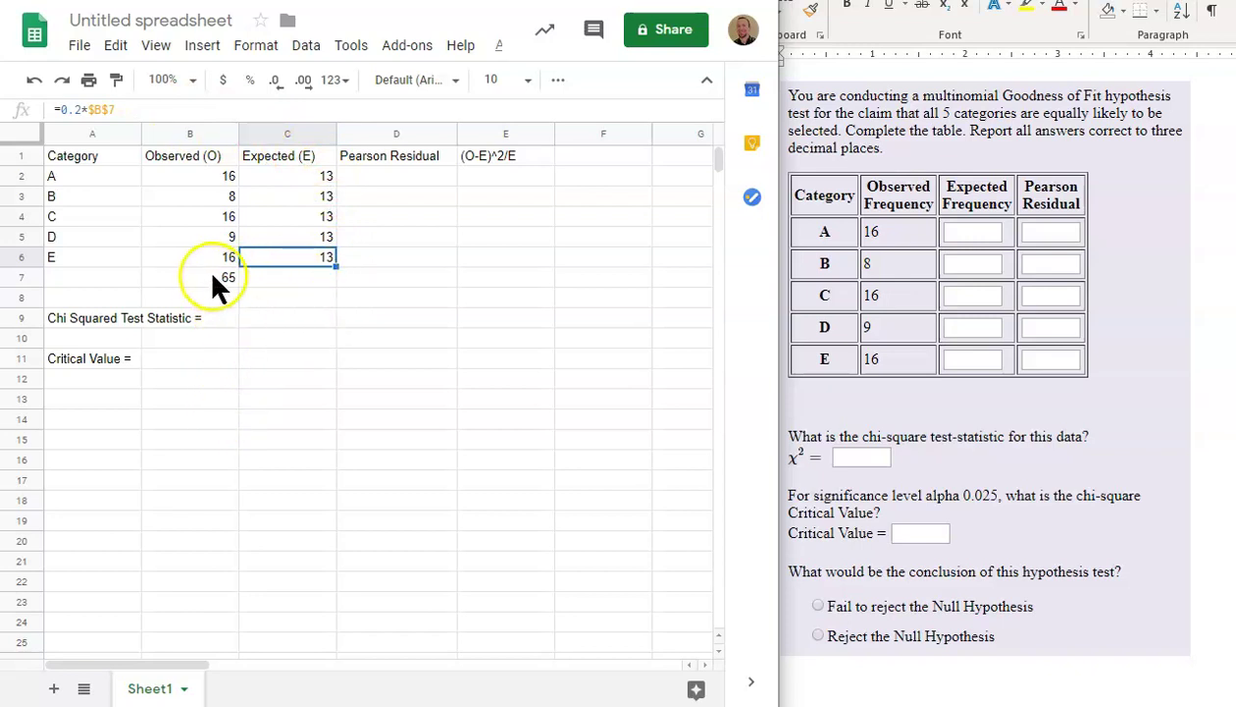
Enter the Pearson residual formula =(B2-C2)^2/C2 in D2.
left_click(403, 177)
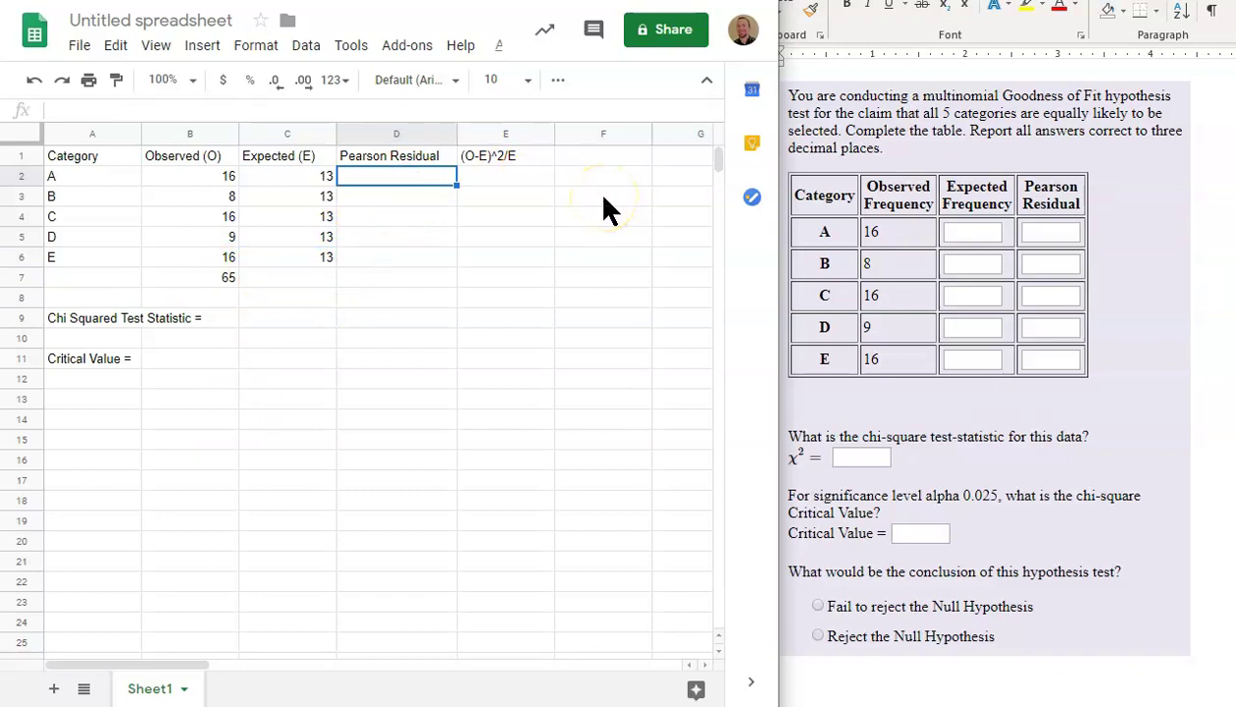
left_click(505, 157)
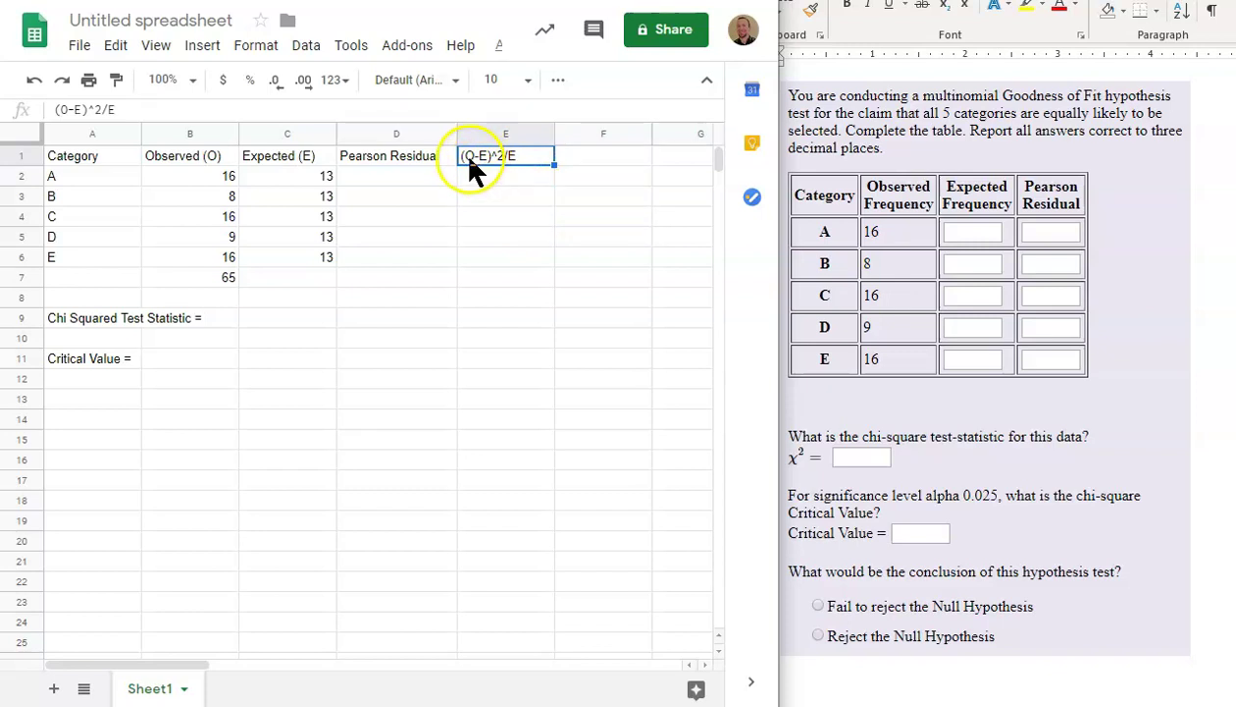
left_click(384, 177)
type("=")
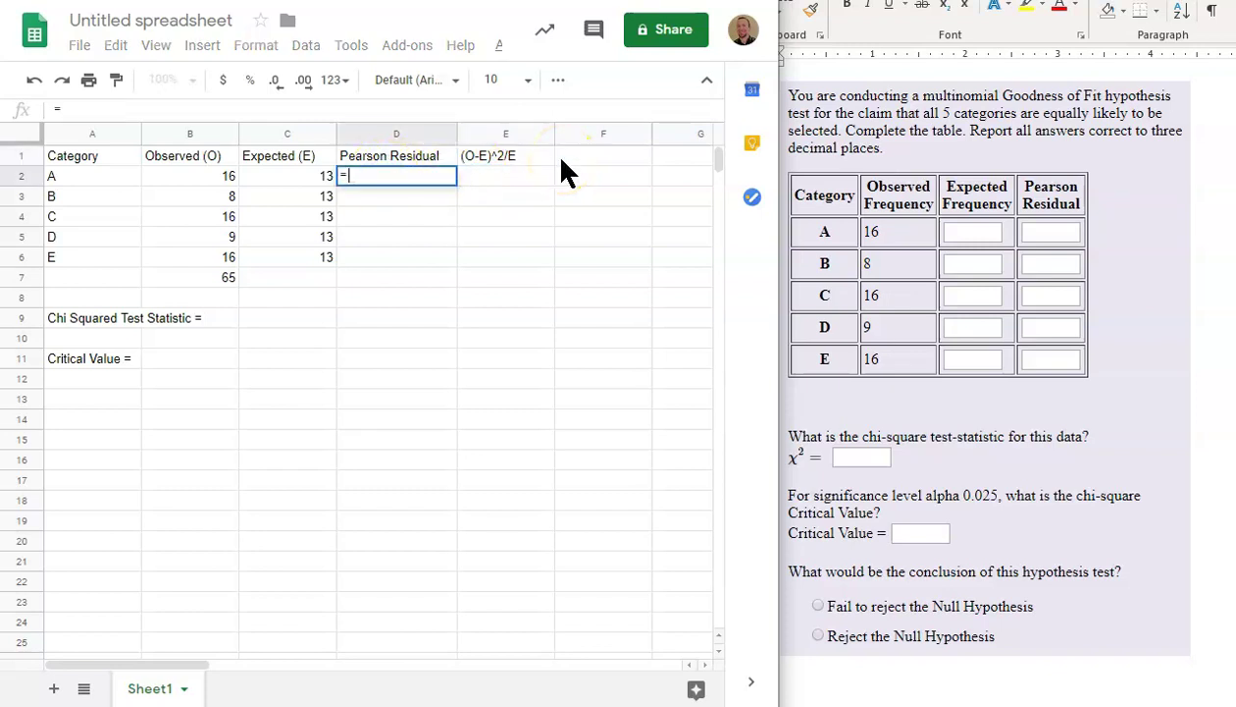
type("(")
left_click(224, 178)
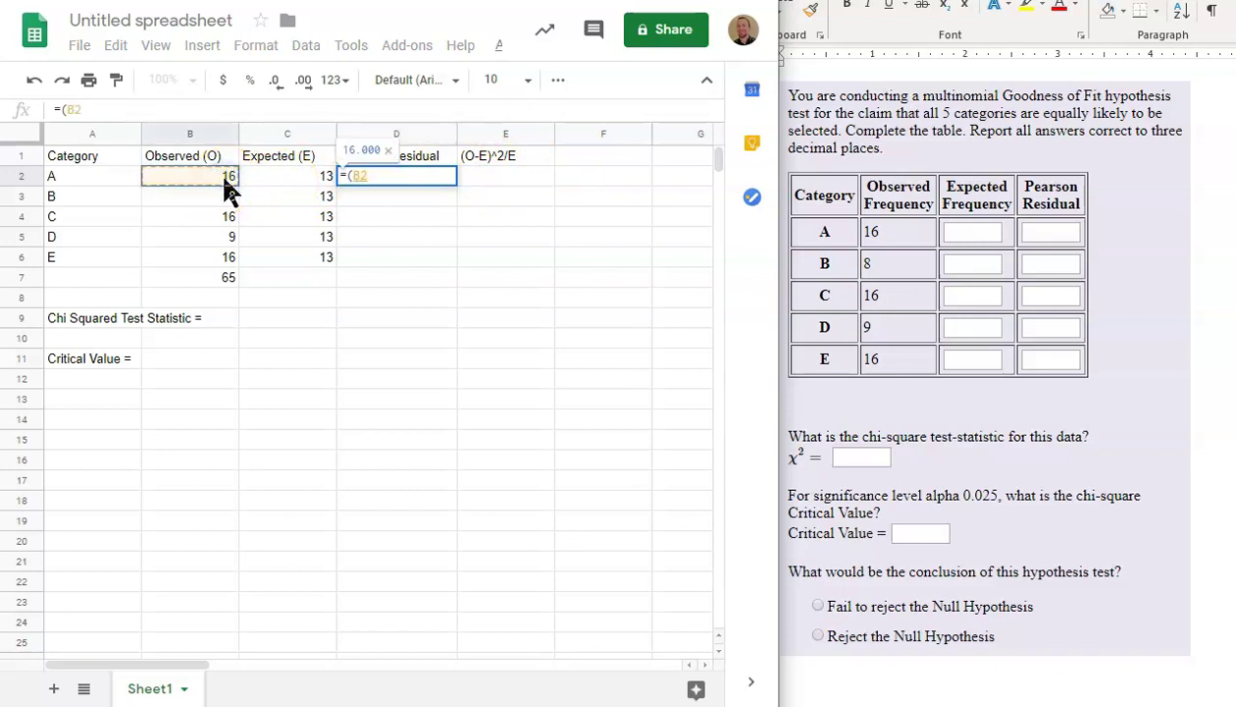
type("-E")
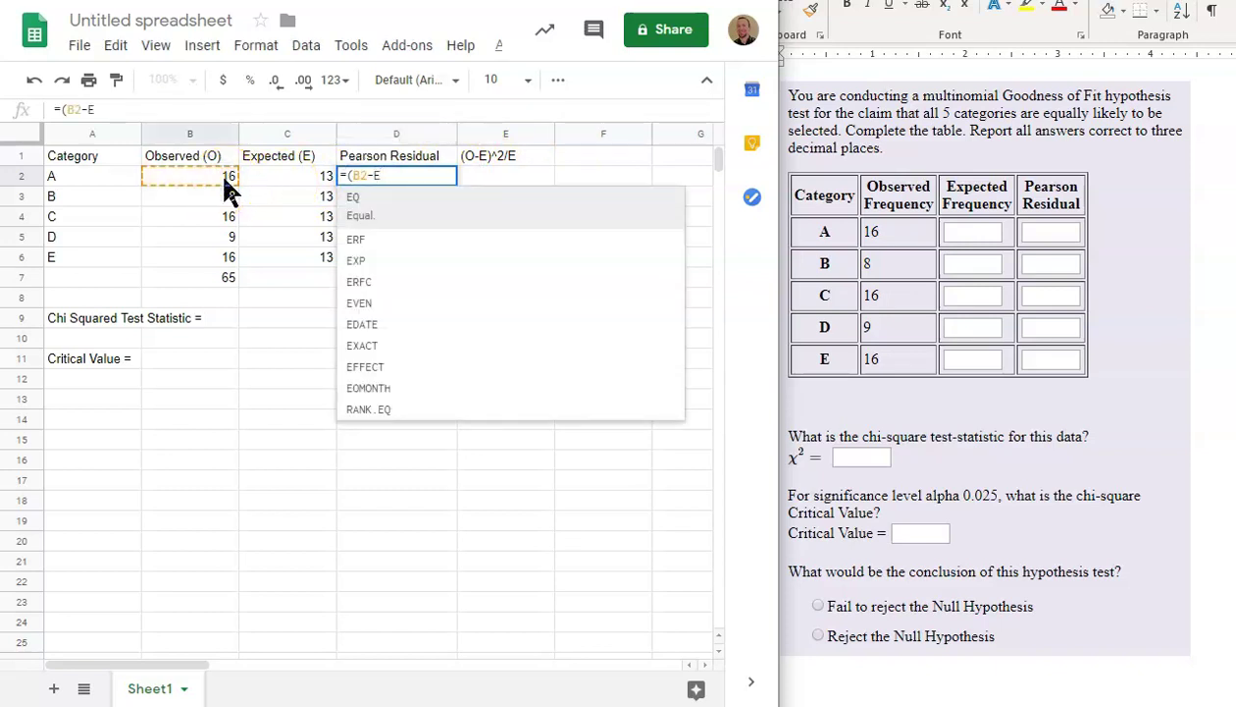
key("BackSpace")
left_click(275, 177)
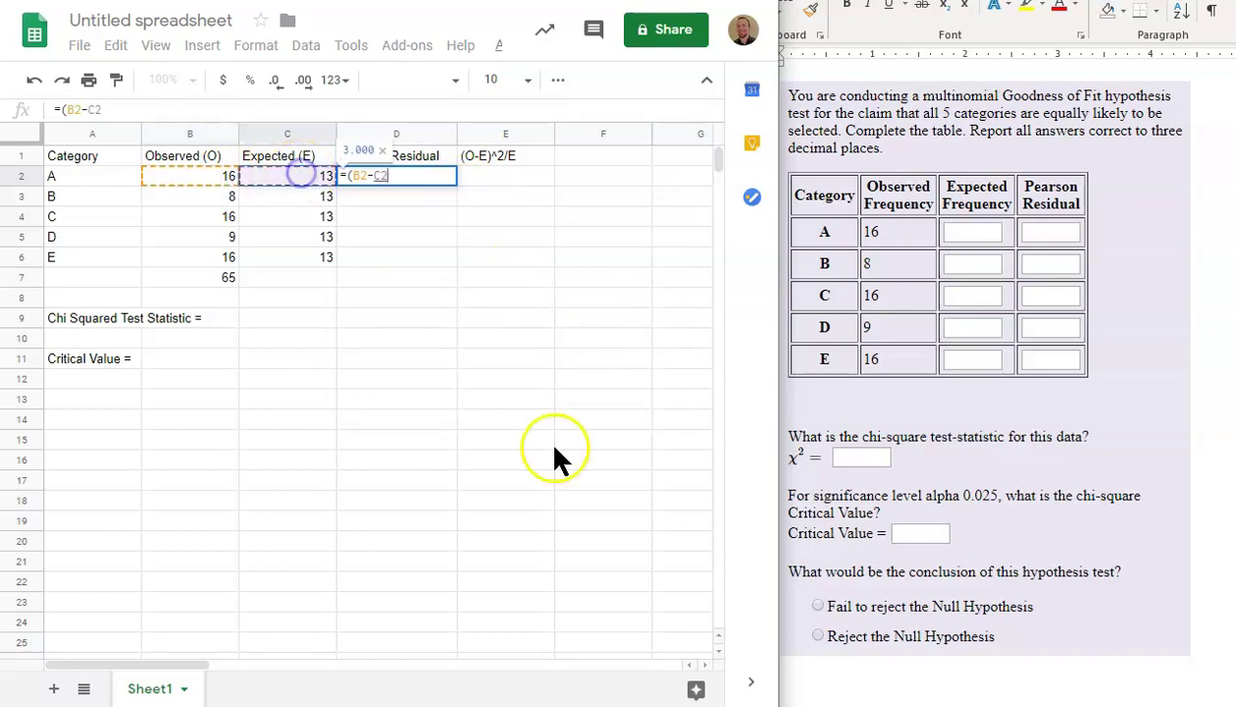
type(")")
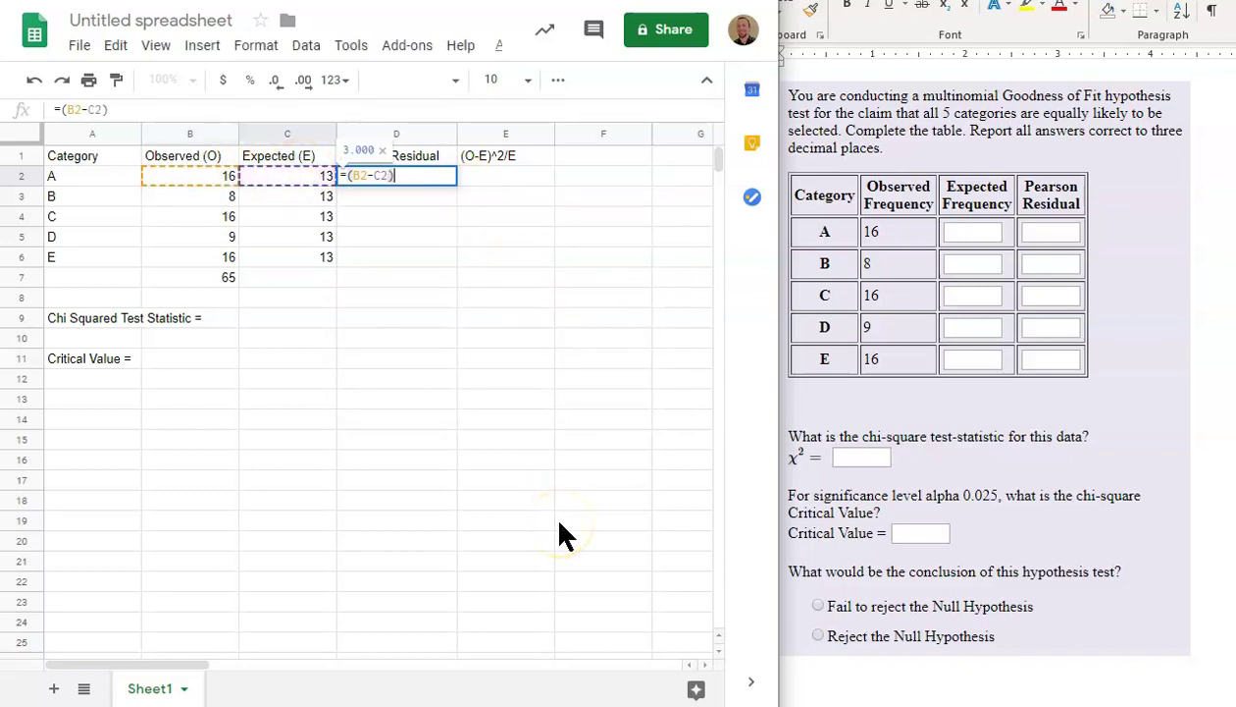
type("^2")
type("/")
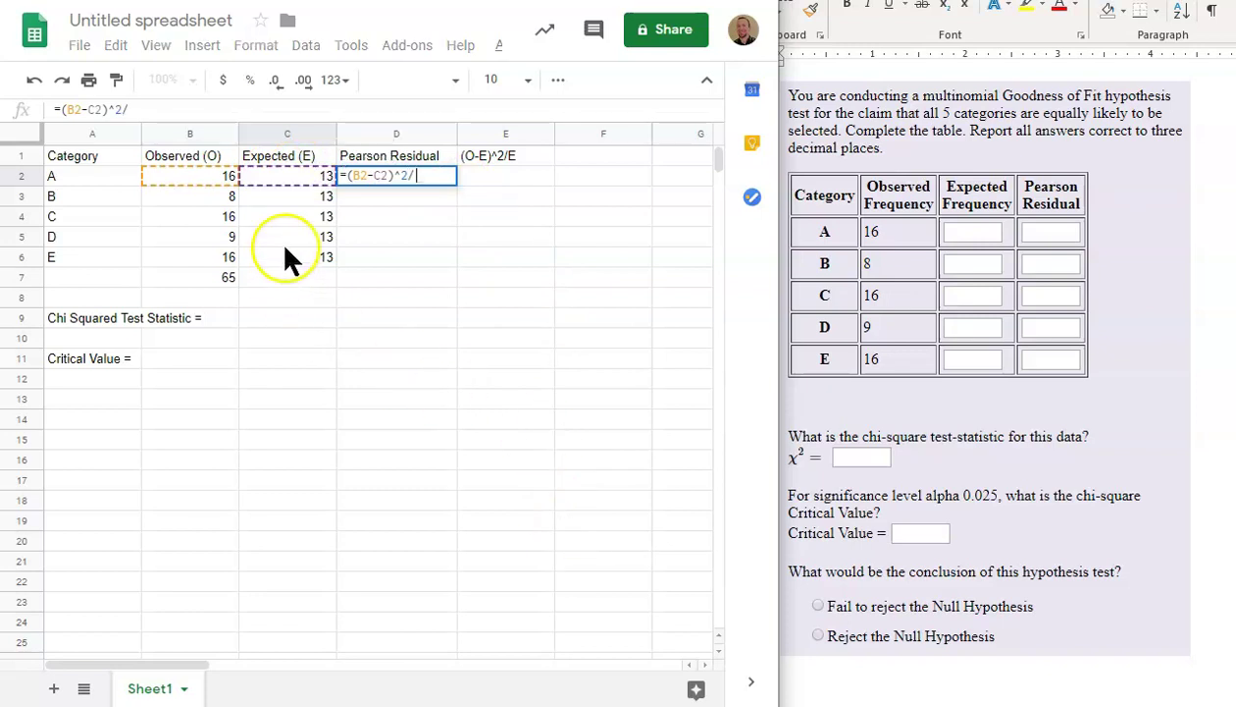
left_click(305, 175)
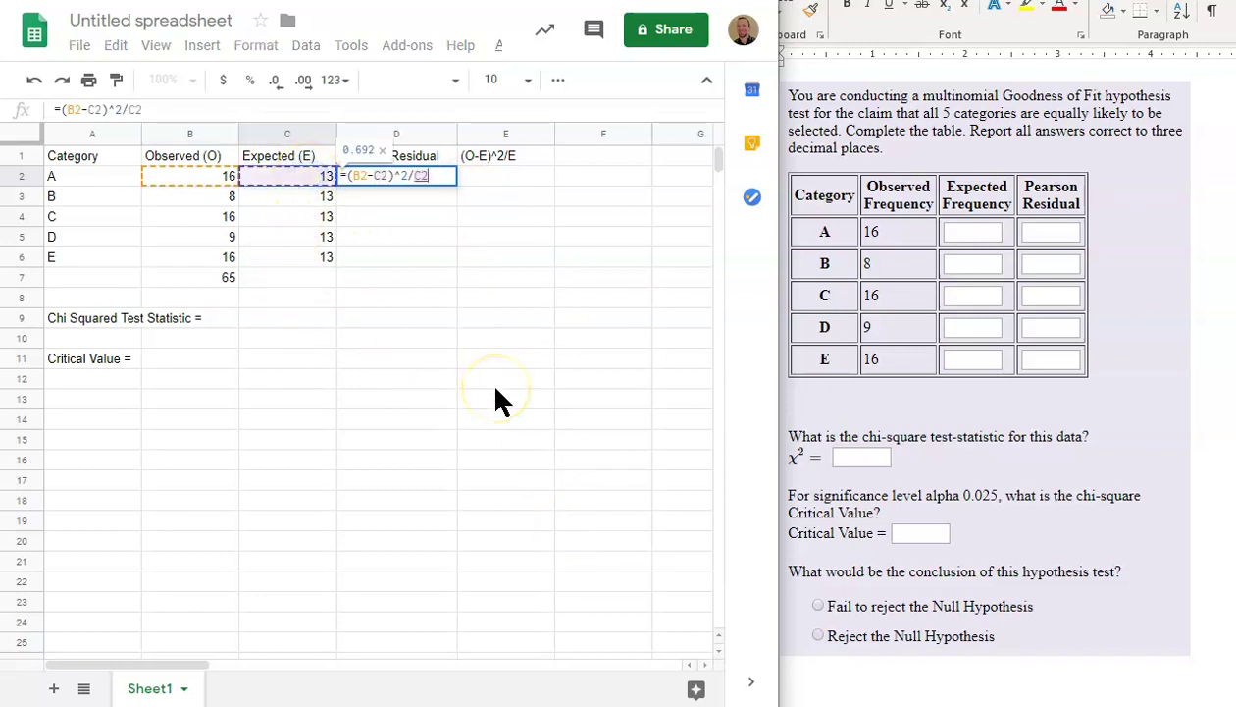
key("Return")
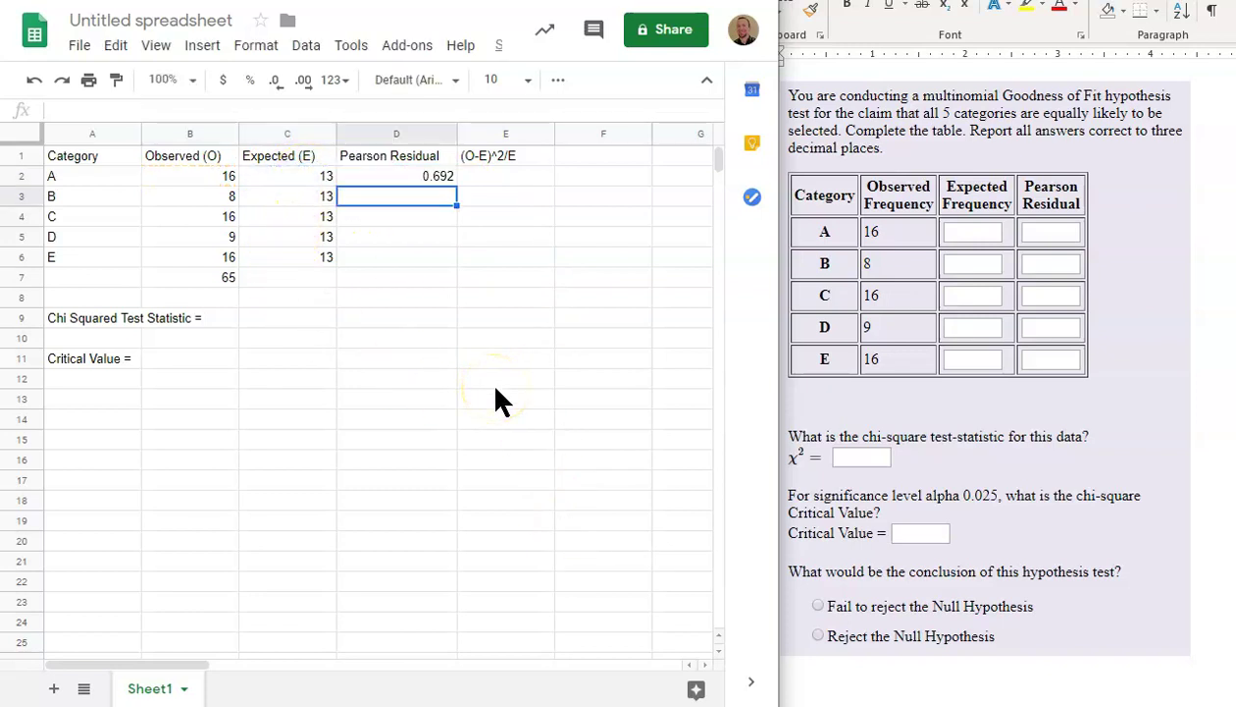
Fill the residual formula down to D6, giving 0.692, 1.923, 0.692, 1.231, 0.692.
left_click(432, 176)
left_click_drag(457, 185, 457, 259)
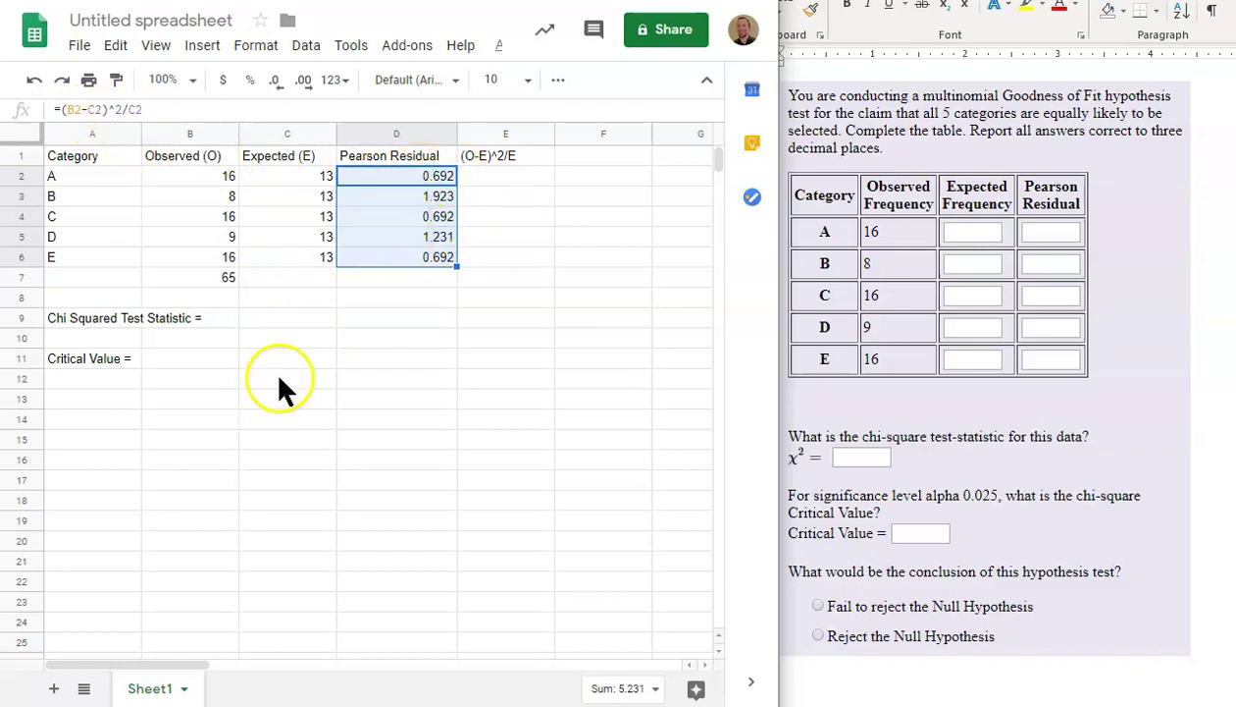
left_click(432, 197)
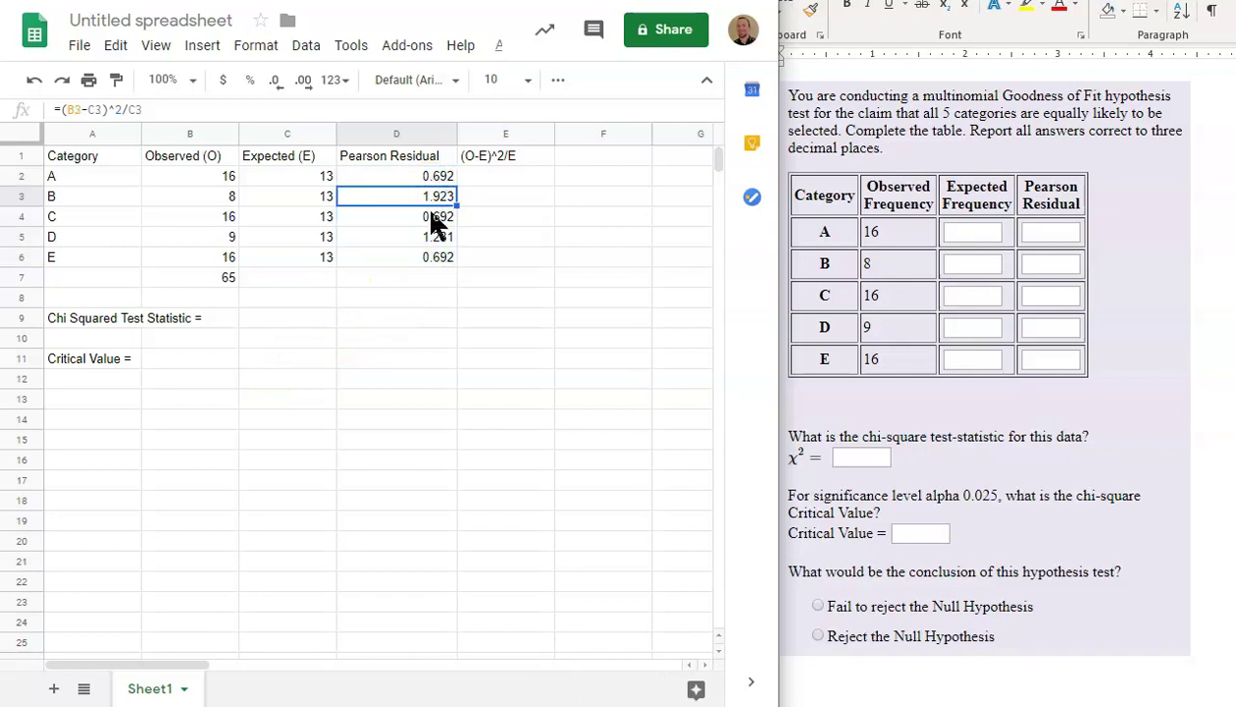
left_click(431, 214)
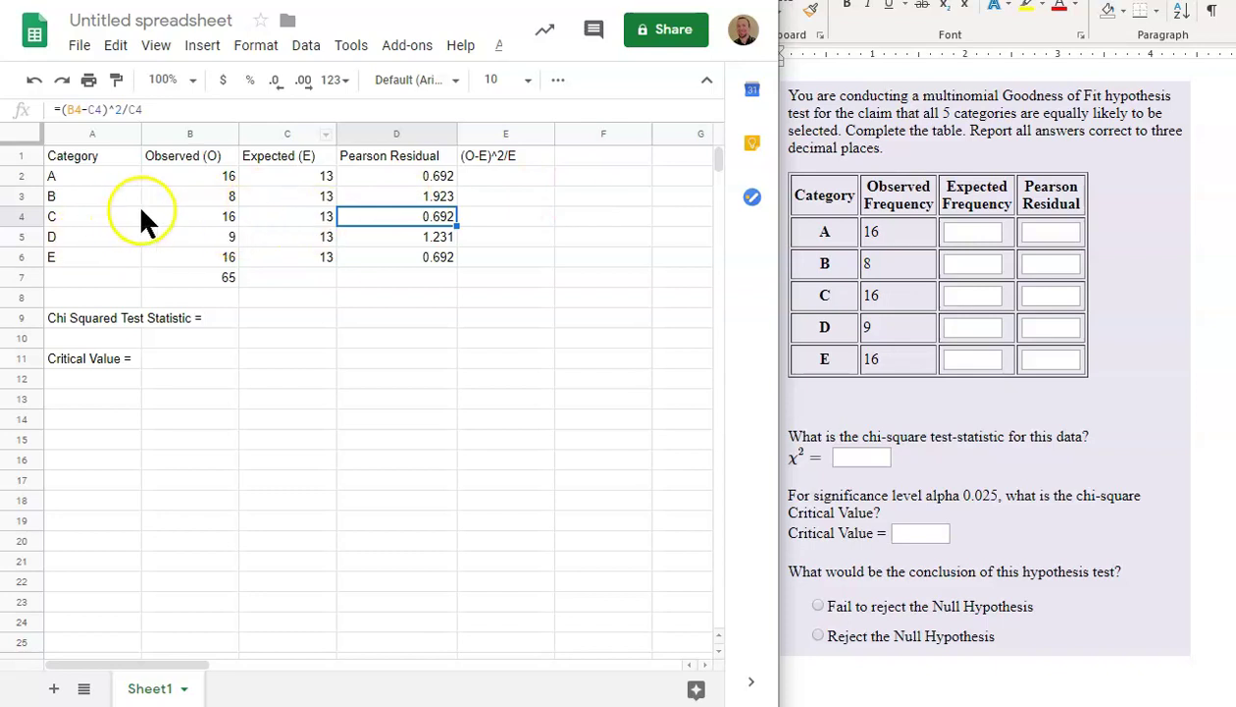
left_click(446, 259)
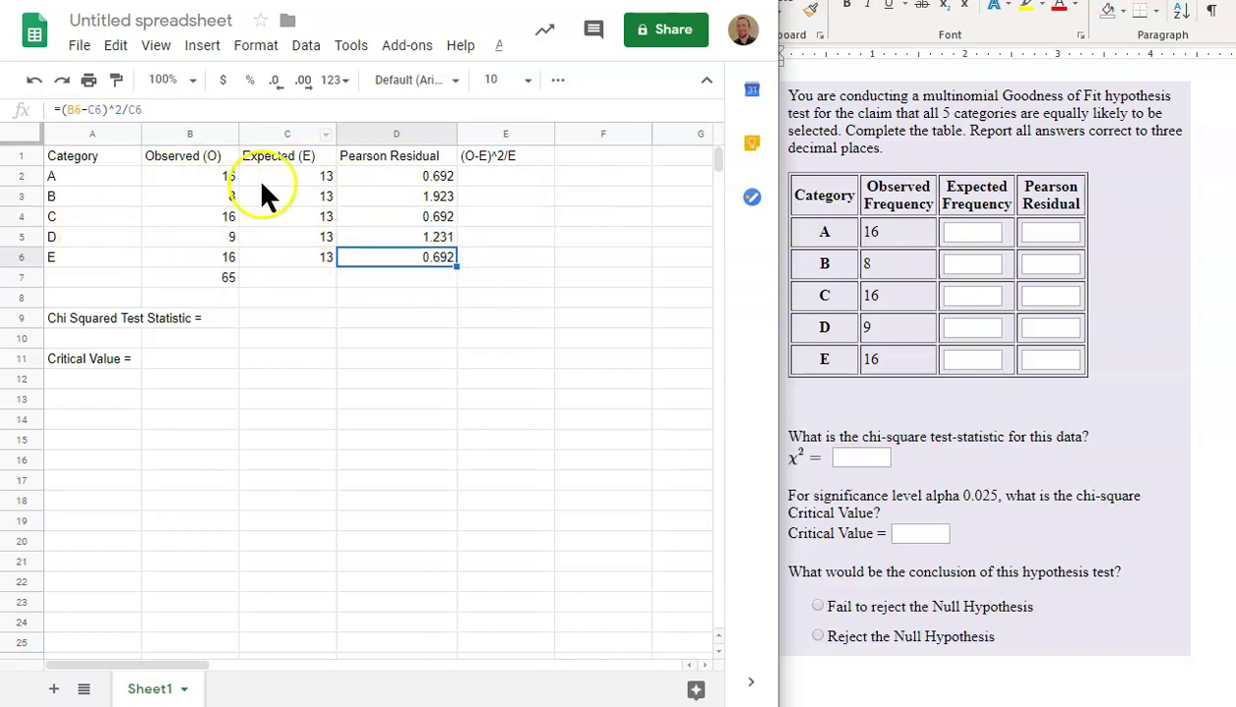
left_click(435, 275)
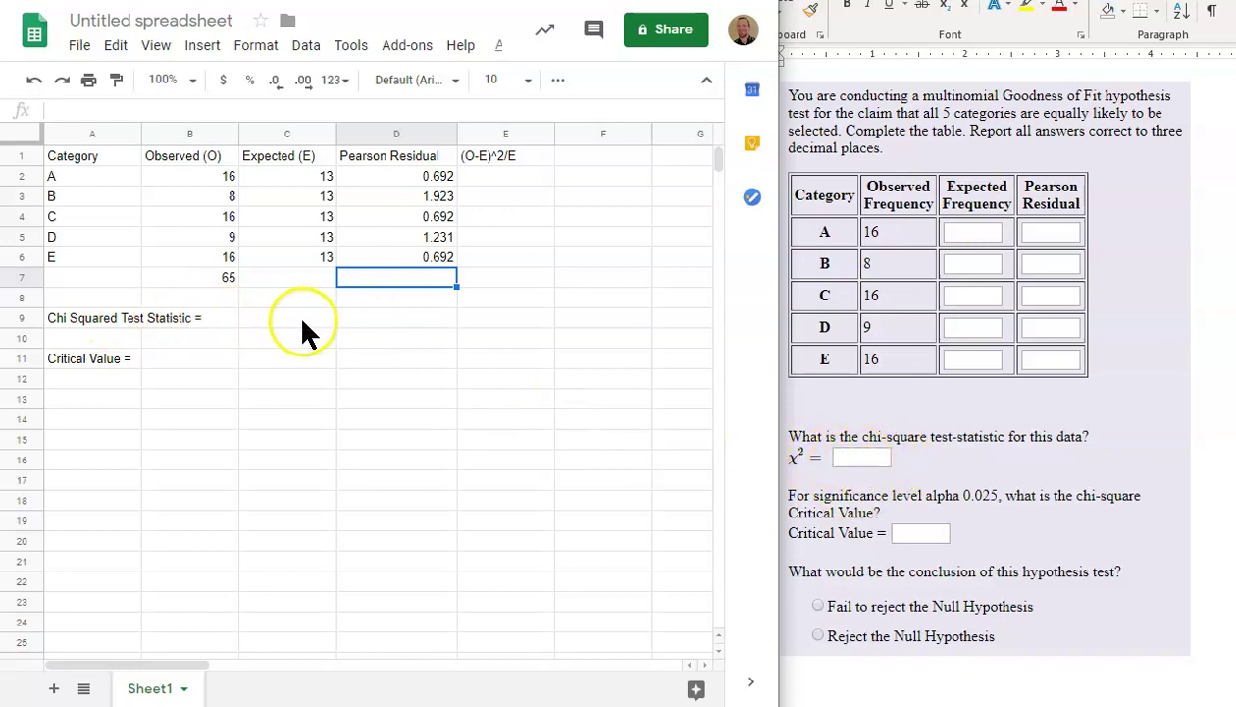
Enter =SUM(D2:D6) in D7, giving 5.231, which C9 reports as the statistic.
left_click(359, 314)
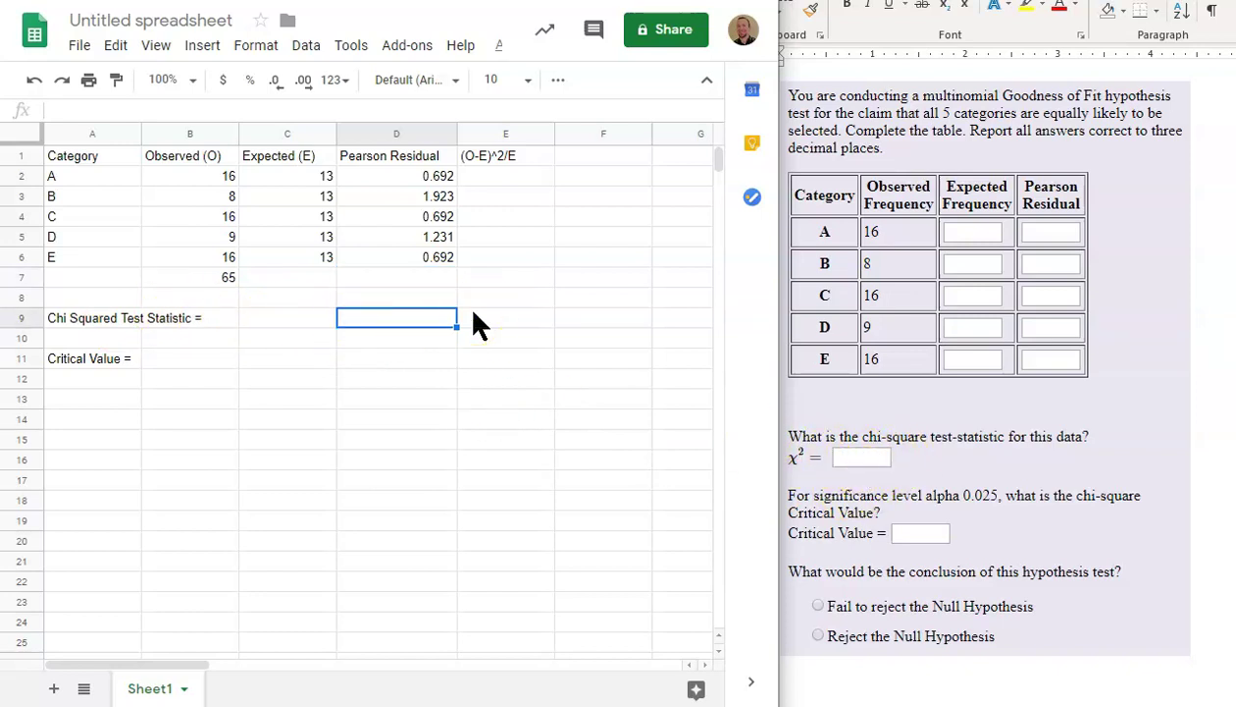
left_click(439, 278)
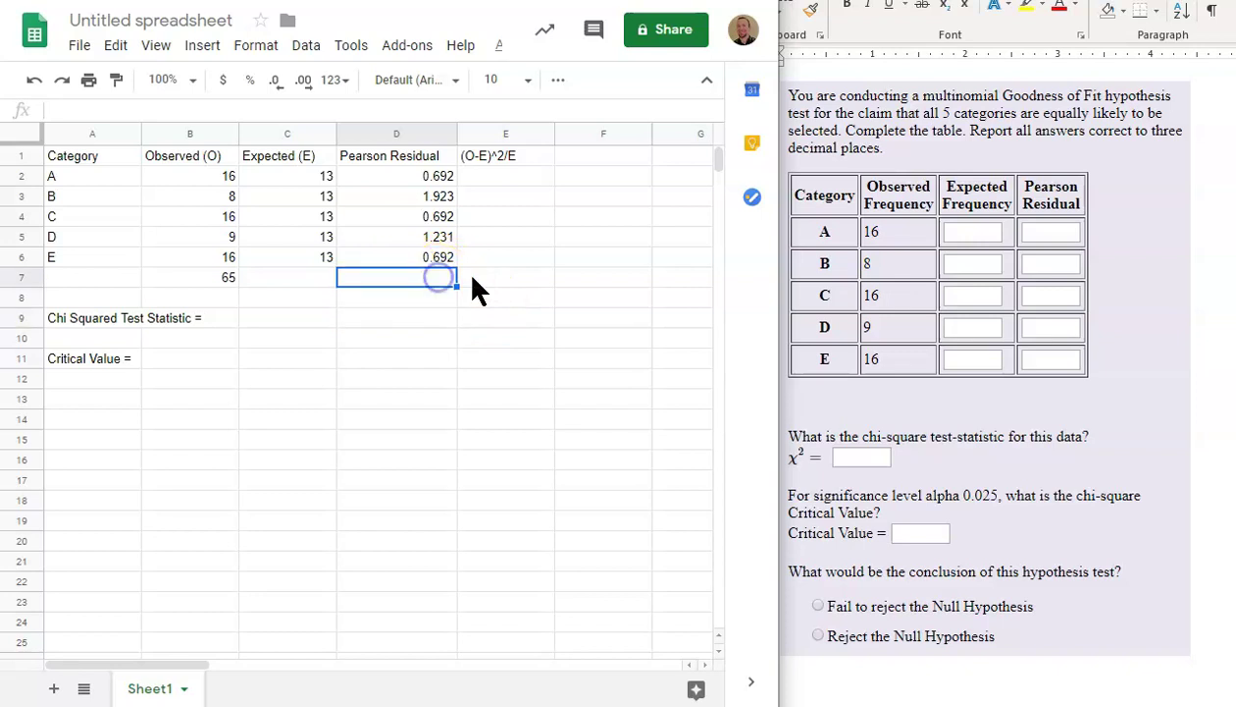
type("=")
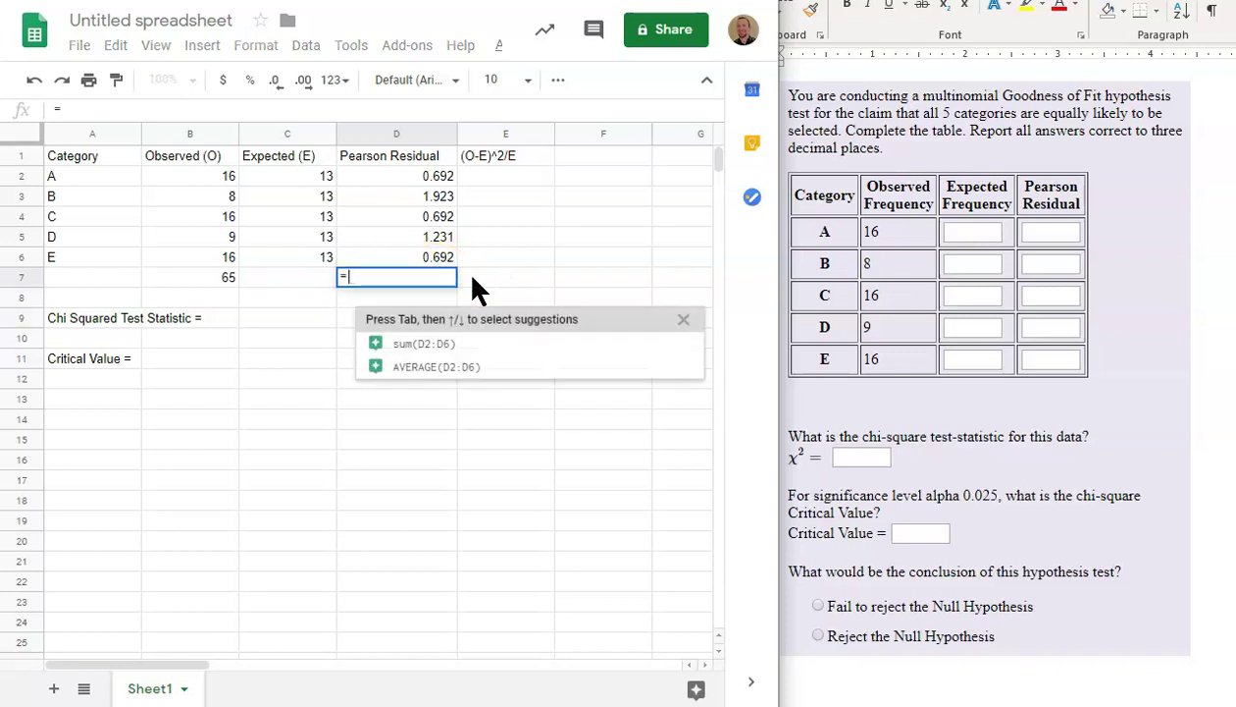
type("sum(")
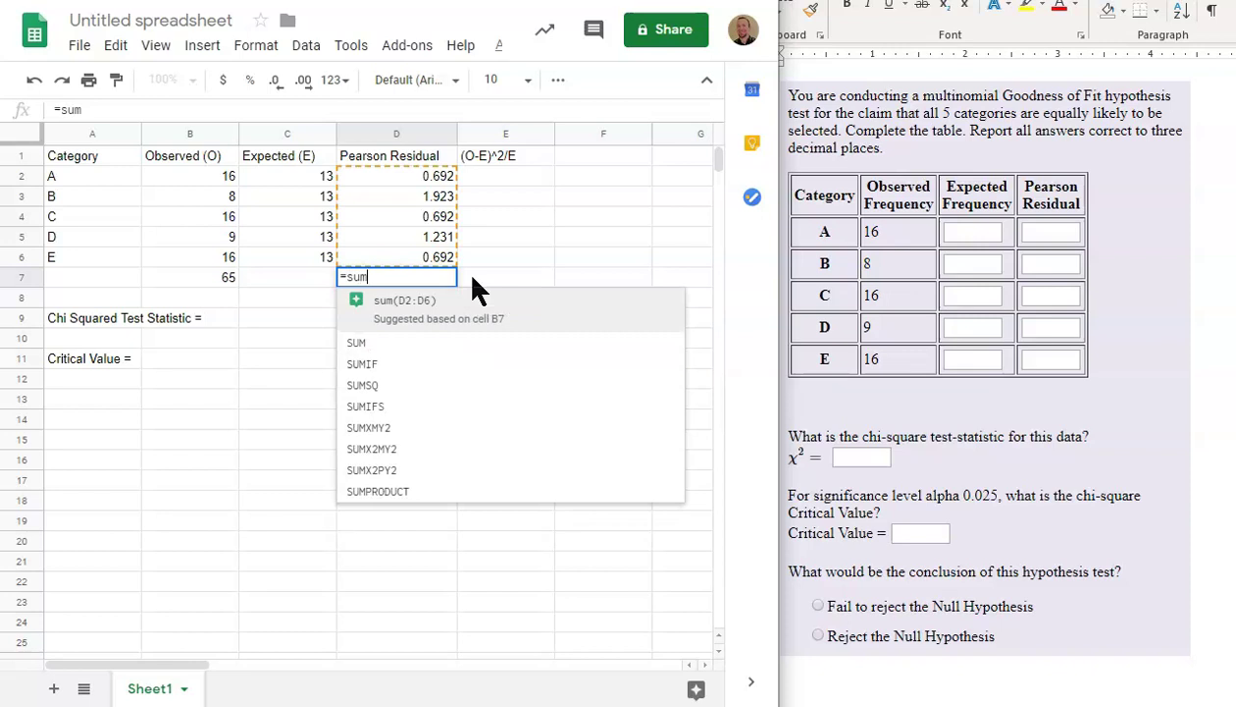
left_click(454, 273)
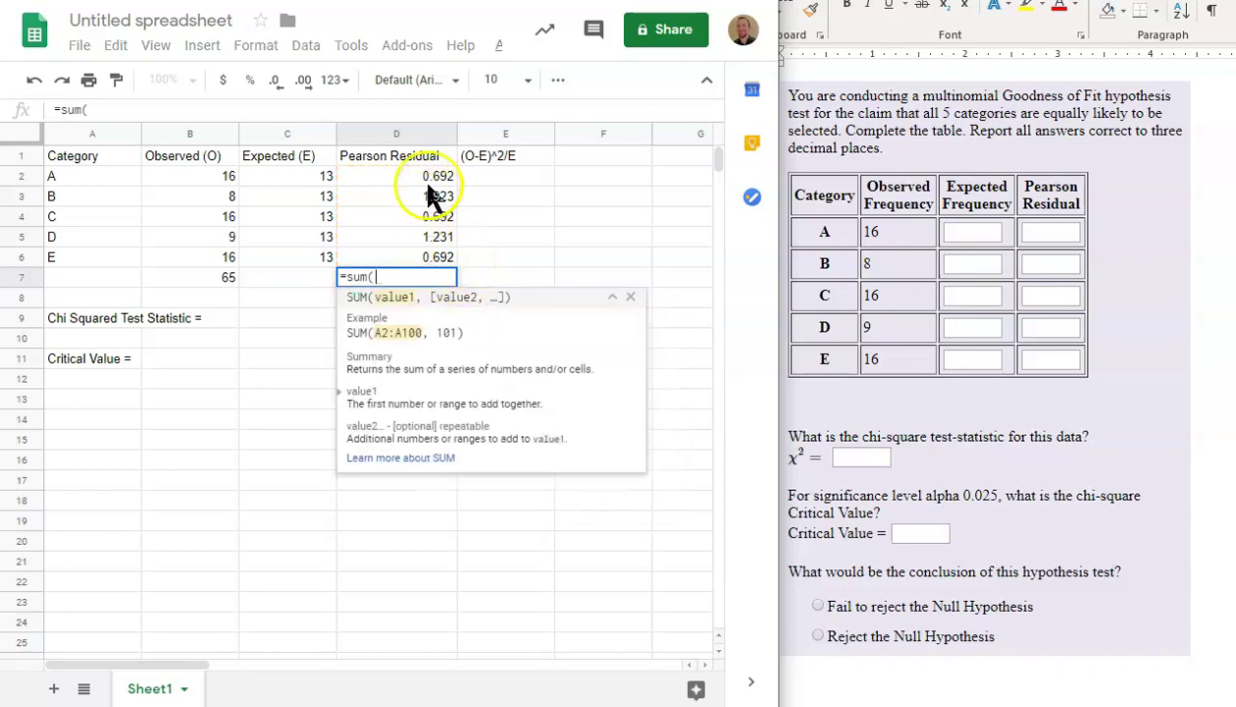
left_click_drag(430, 176, 432, 263)
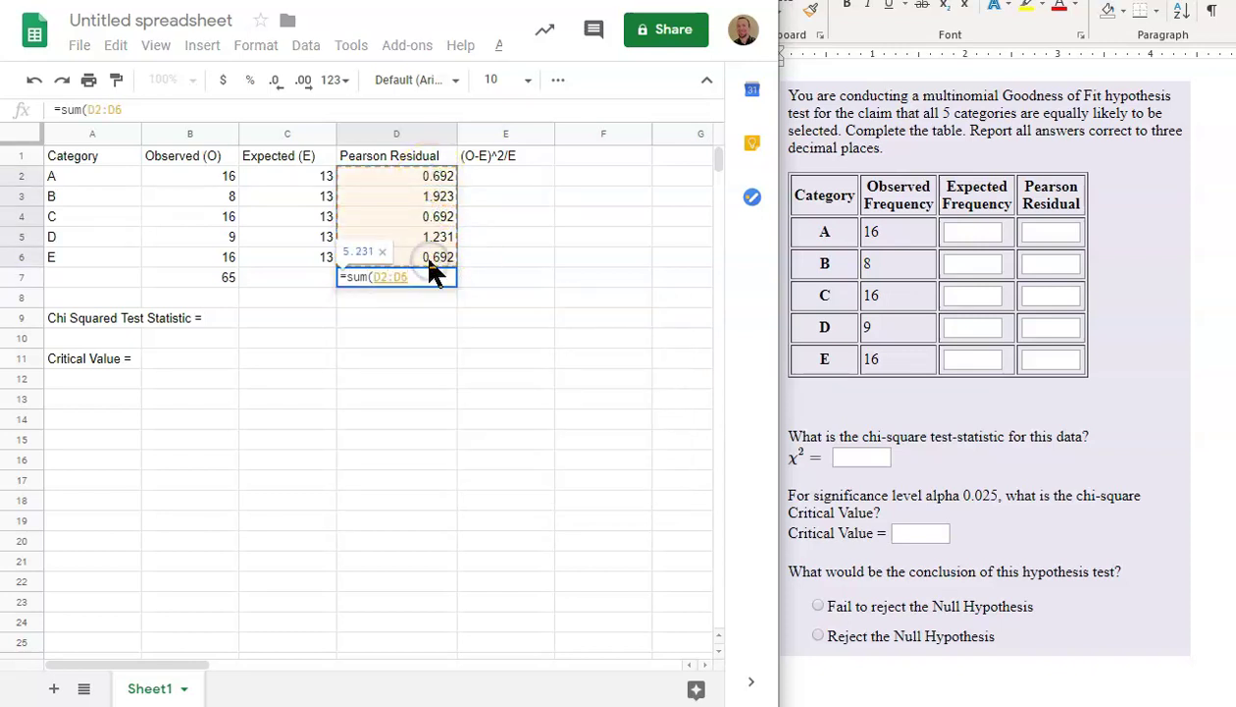
type(")")
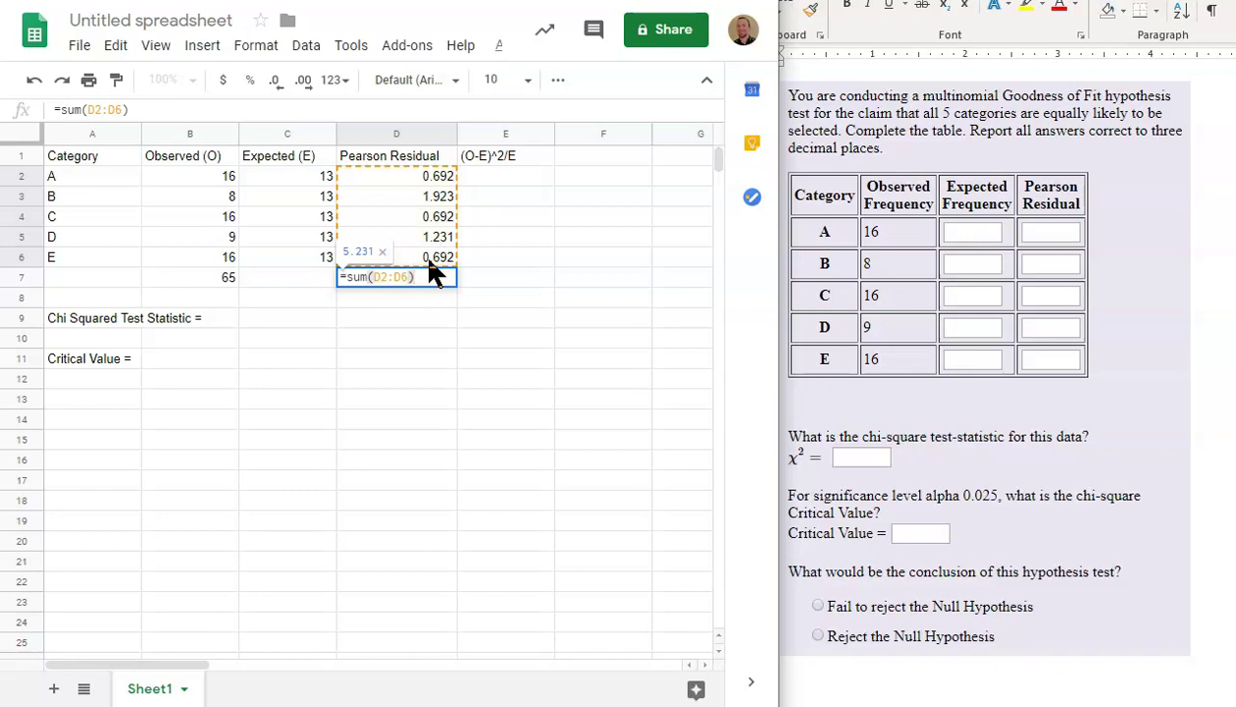
key("Return")
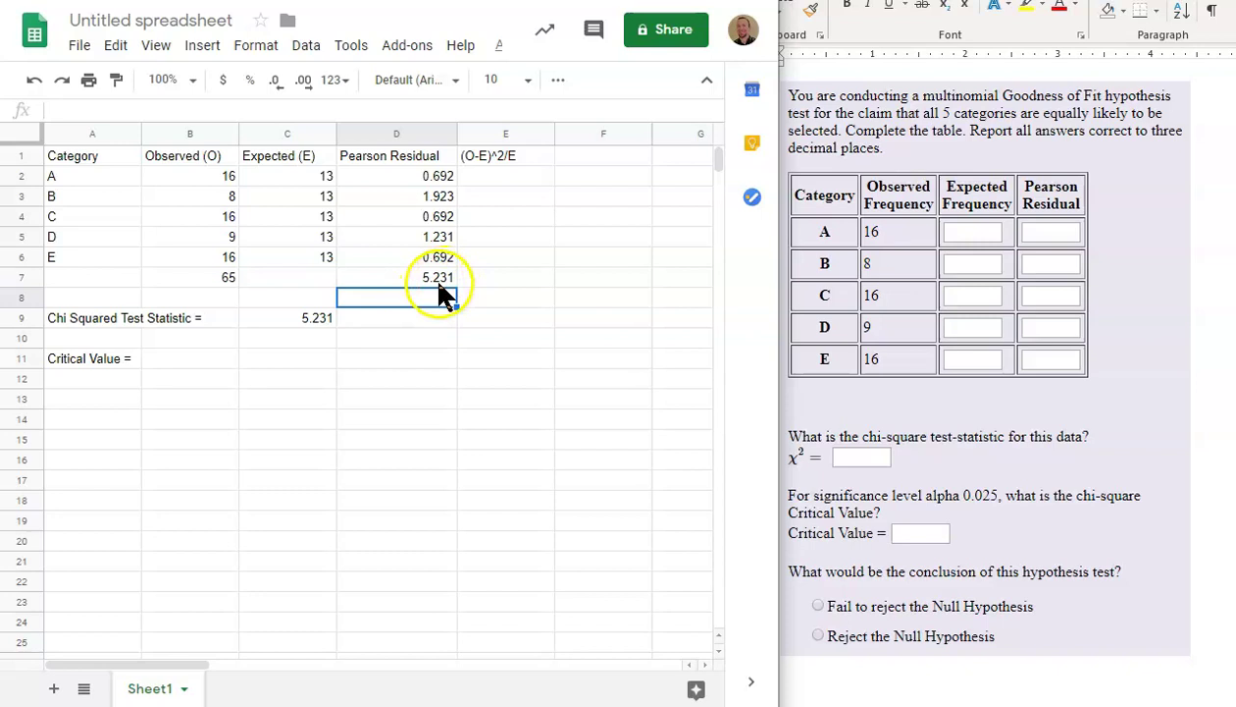
left_click(309, 323)
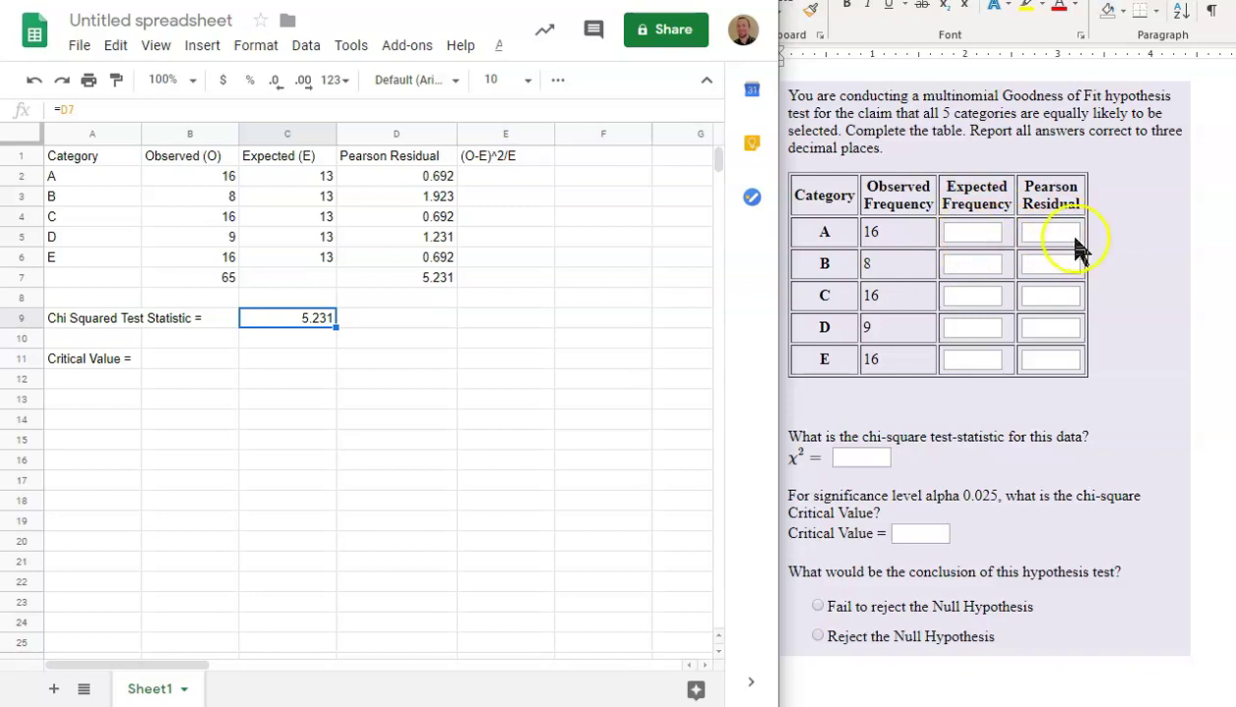
left_click(417, 168)
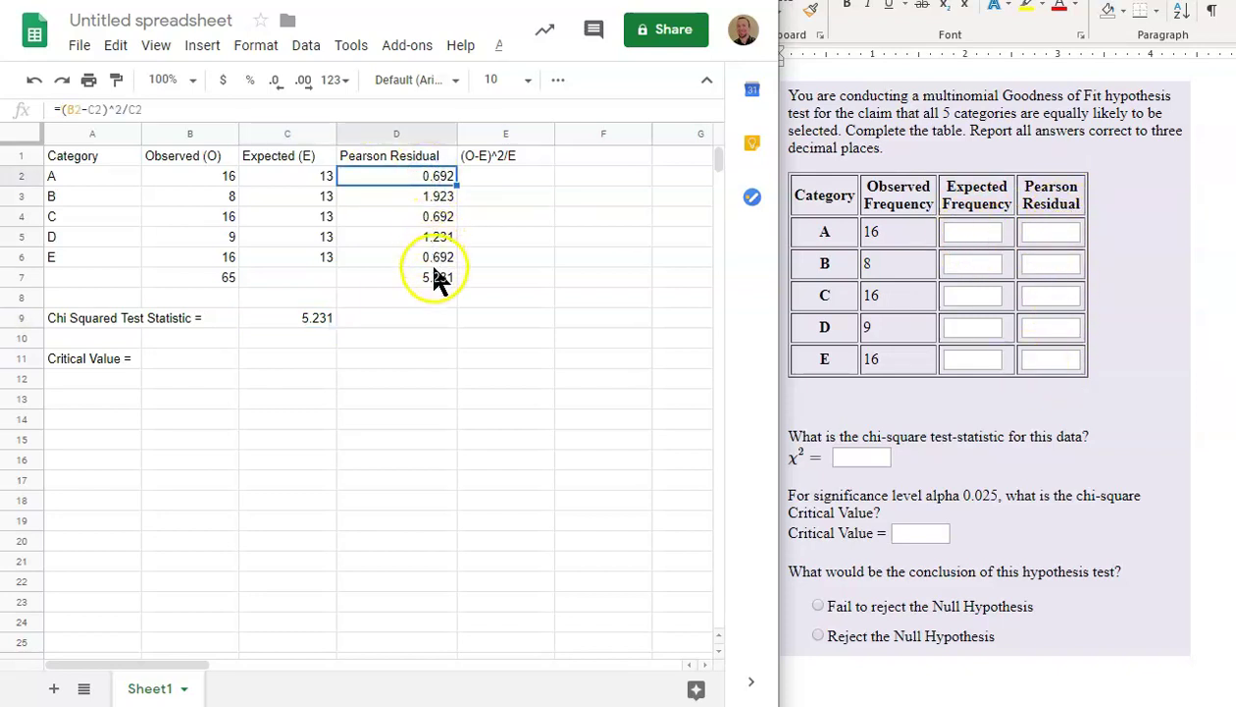
left_click_drag(438, 182, 435, 284)
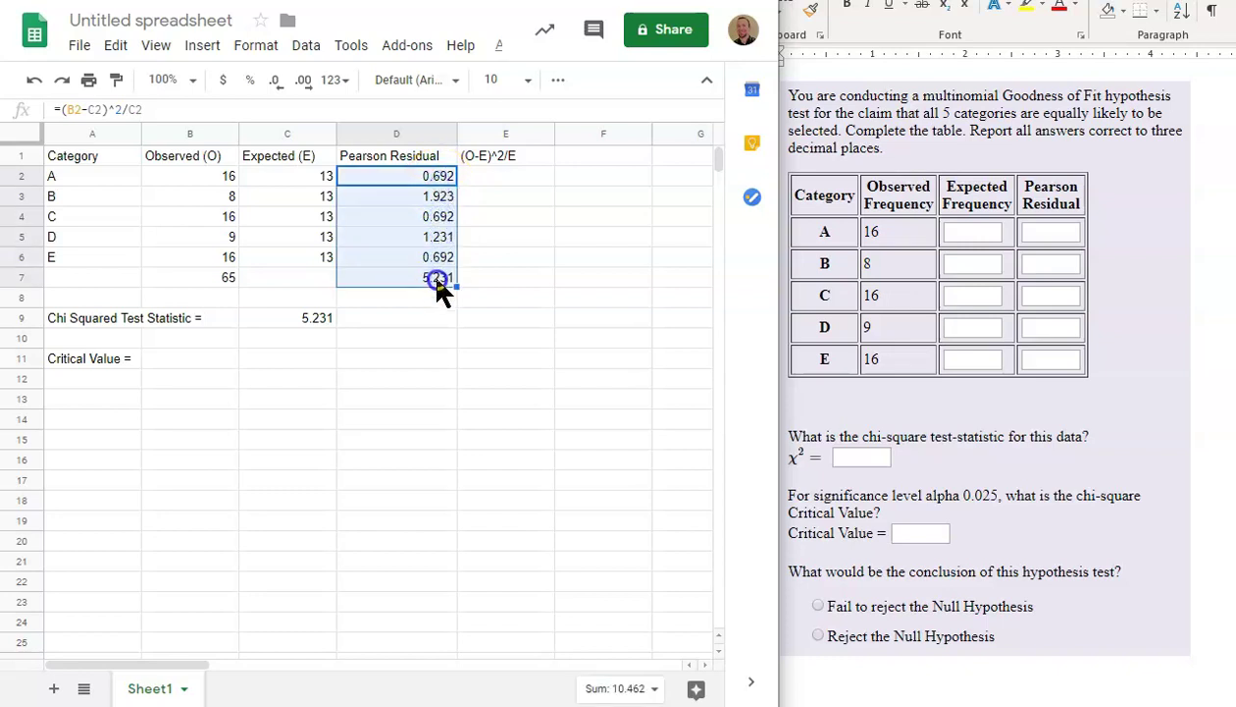
left_click(278, 83)
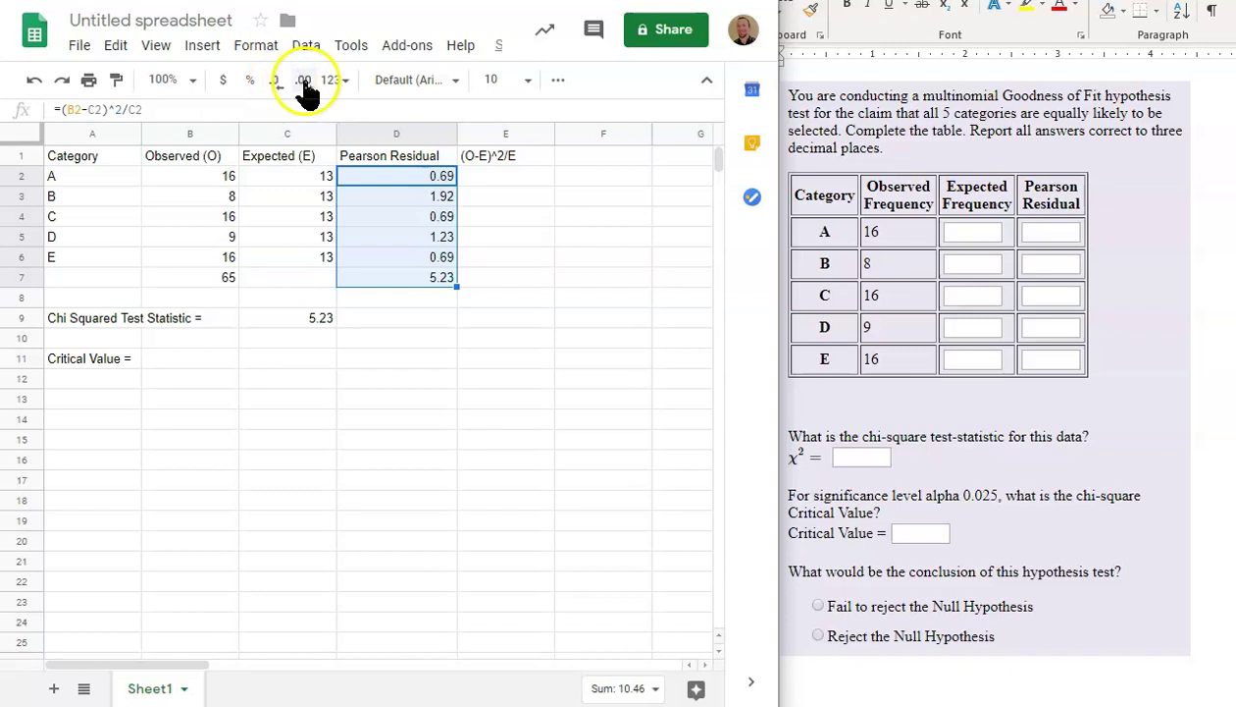
left_click(305, 83)
left_click(304, 82)
left_click(304, 83)
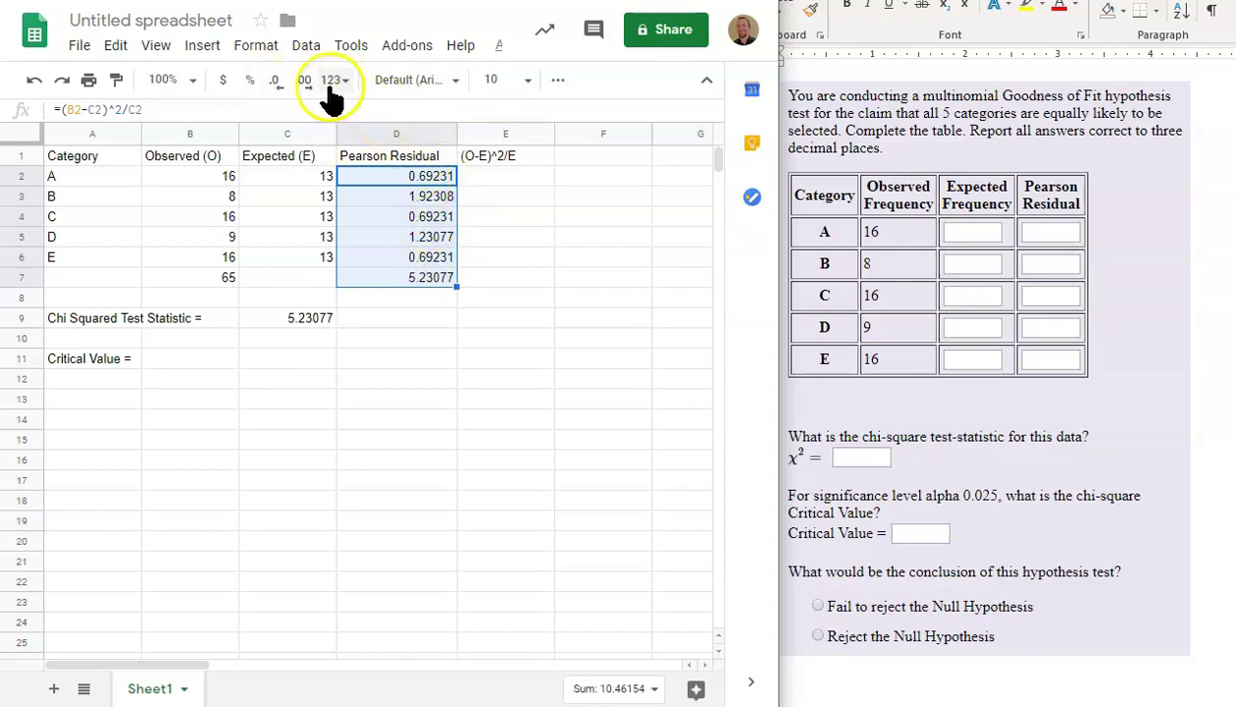
left_click(275, 82)
left_click(274, 83)
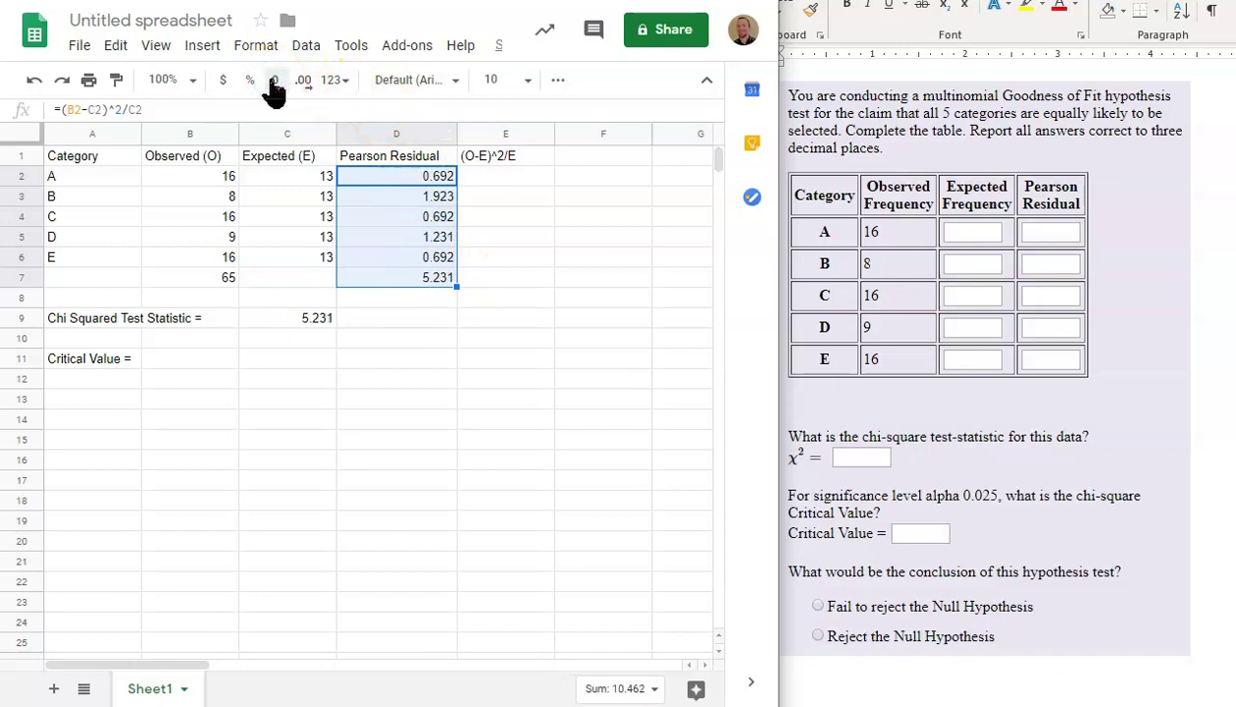
left_click(437, 278)
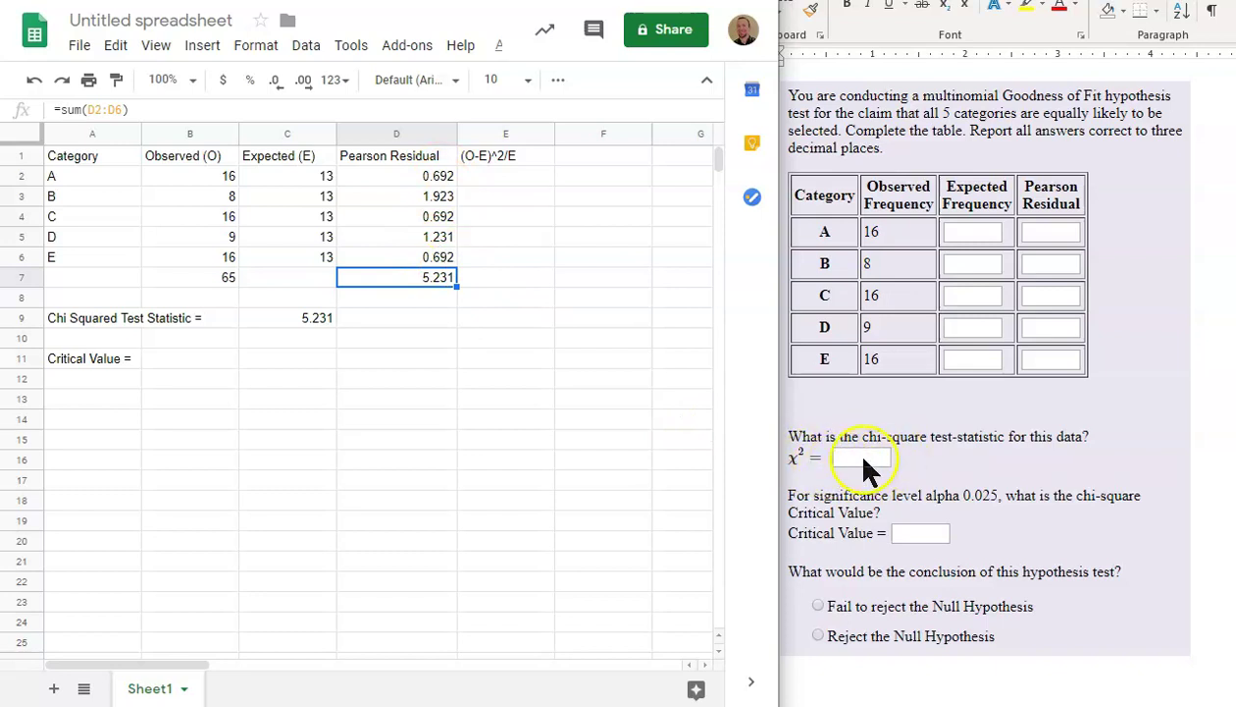
Enter 5.230 in D9 and confirm it against the sum of residuals D2:D6.
left_click(373, 320)
type("5")
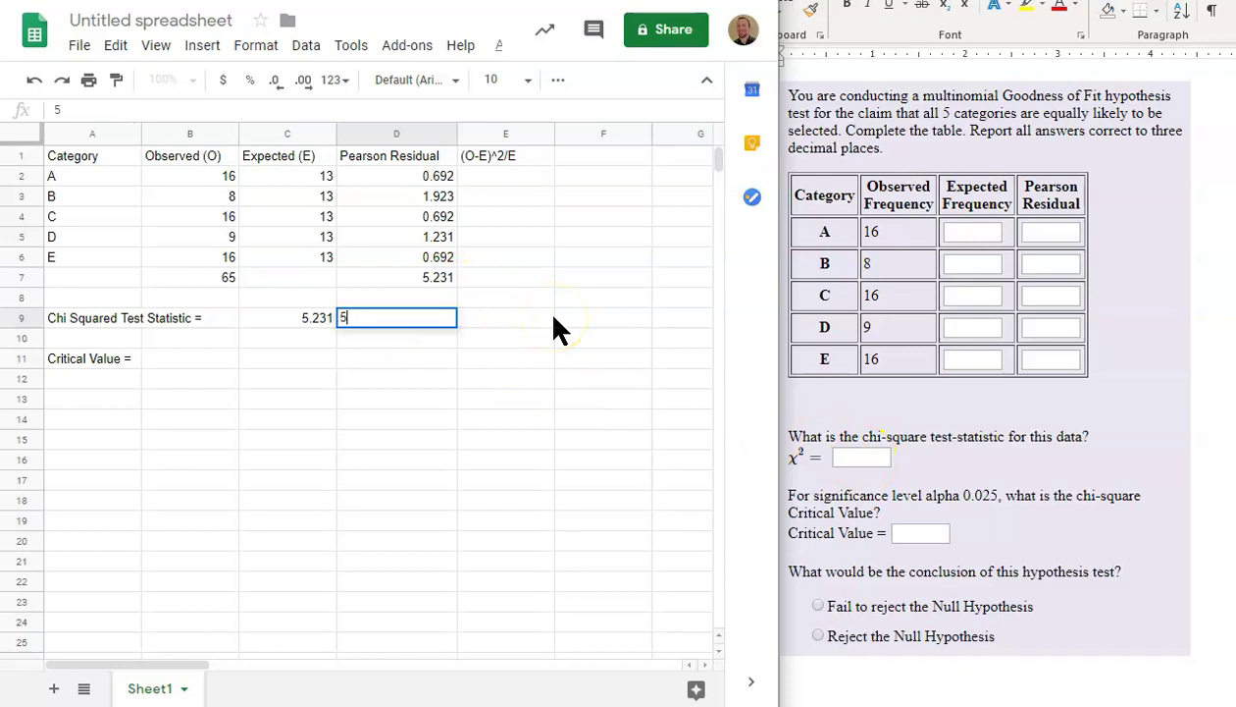
type(".230")
key("Return")
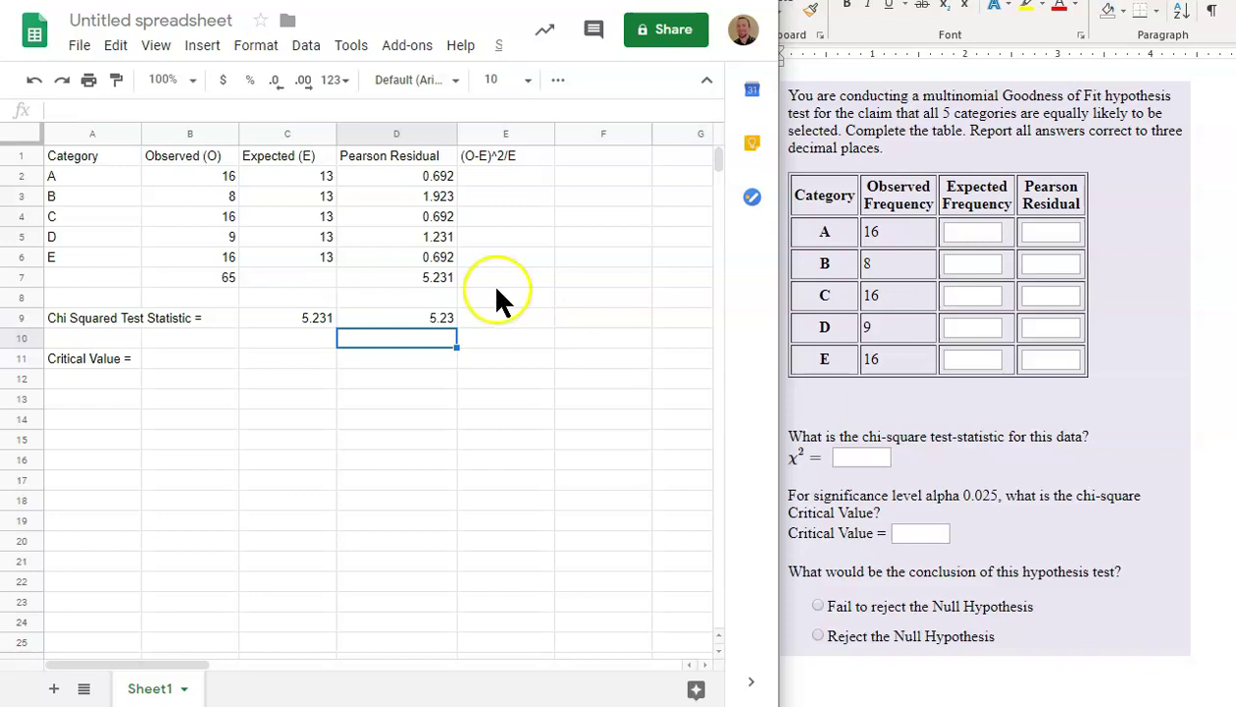
left_click_drag(431, 257, 437, 177)
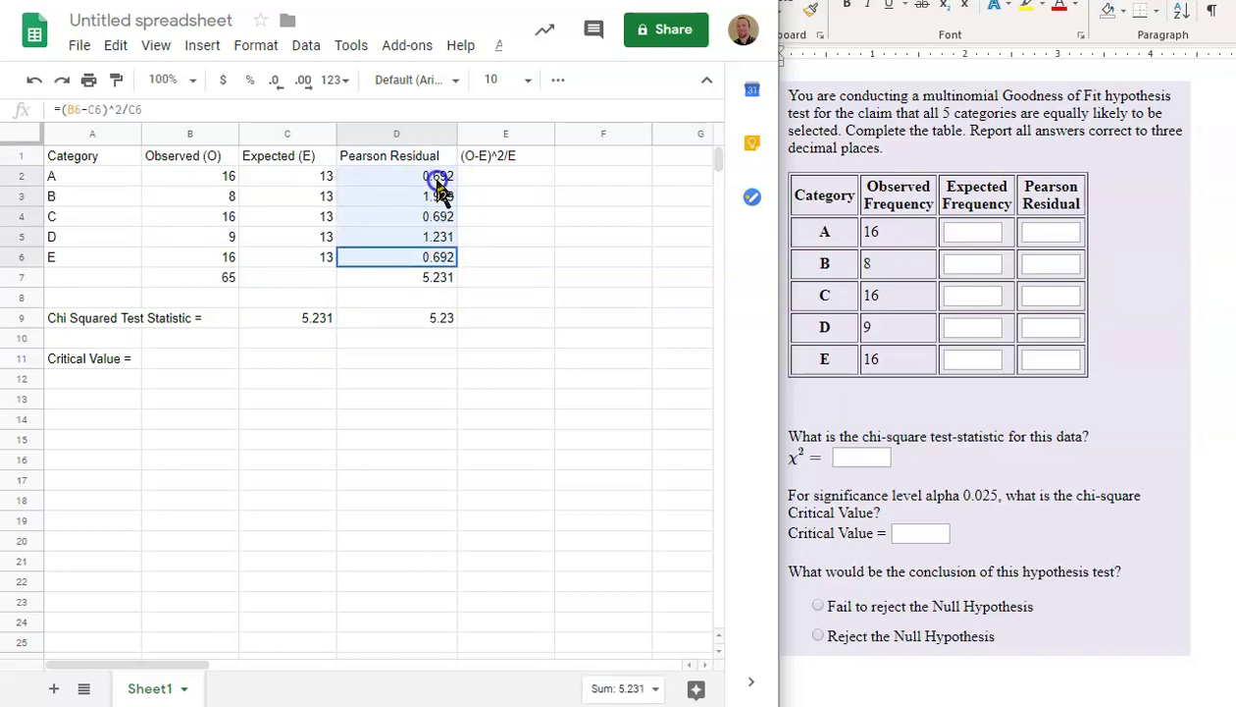
left_click(585, 486)
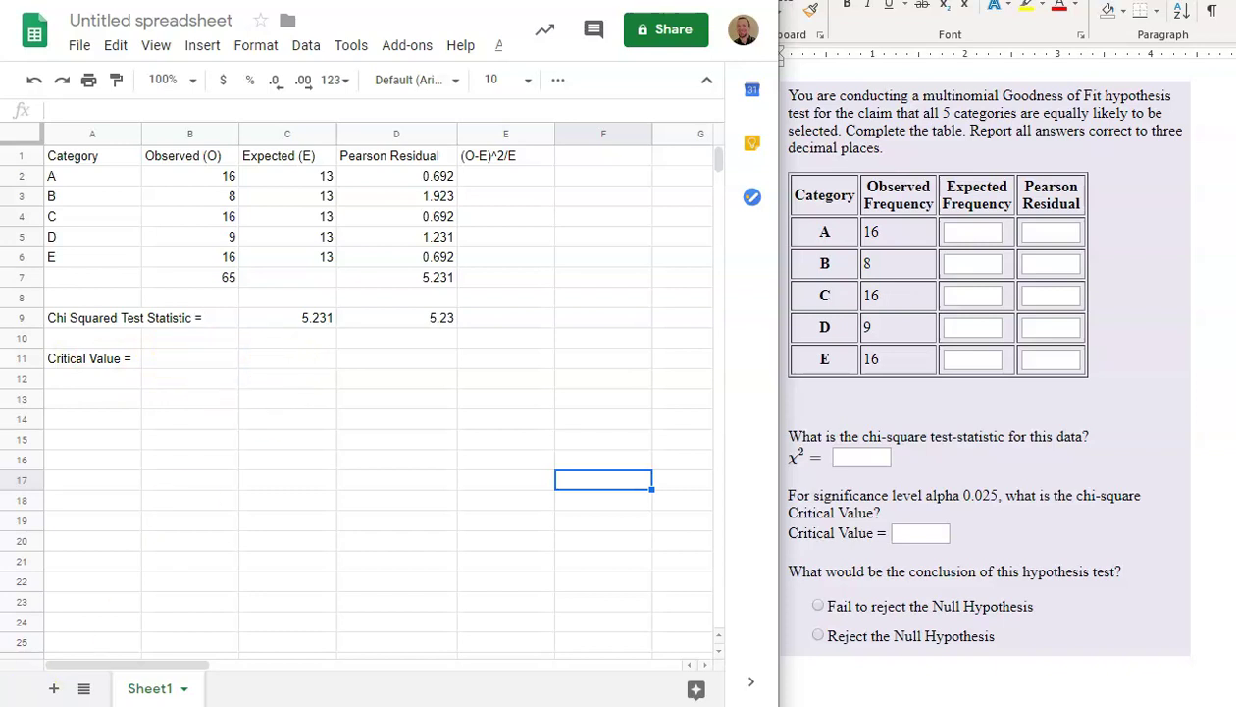
Enter =CHISQ.INV.RT(.025,4) in D11, giving the critical value 11.14328678.
key("Left")
key("Down")
key("Down")
key("Down")
key("Down")
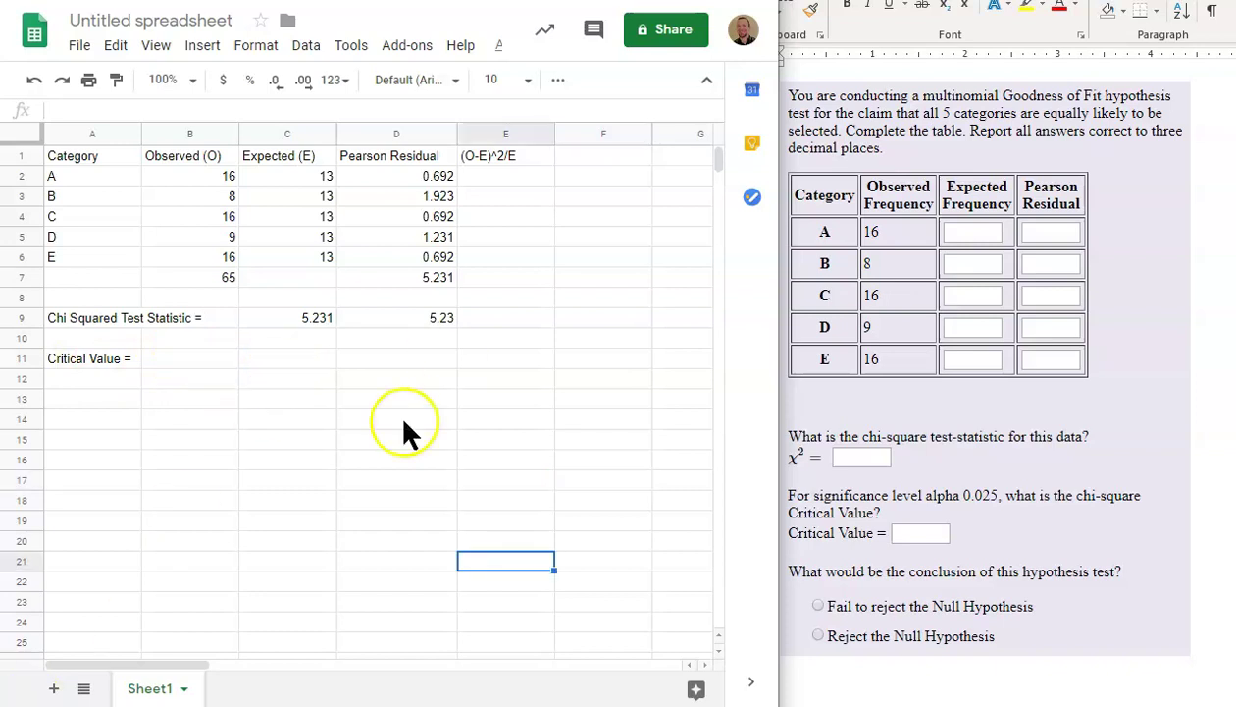
left_click(316, 359)
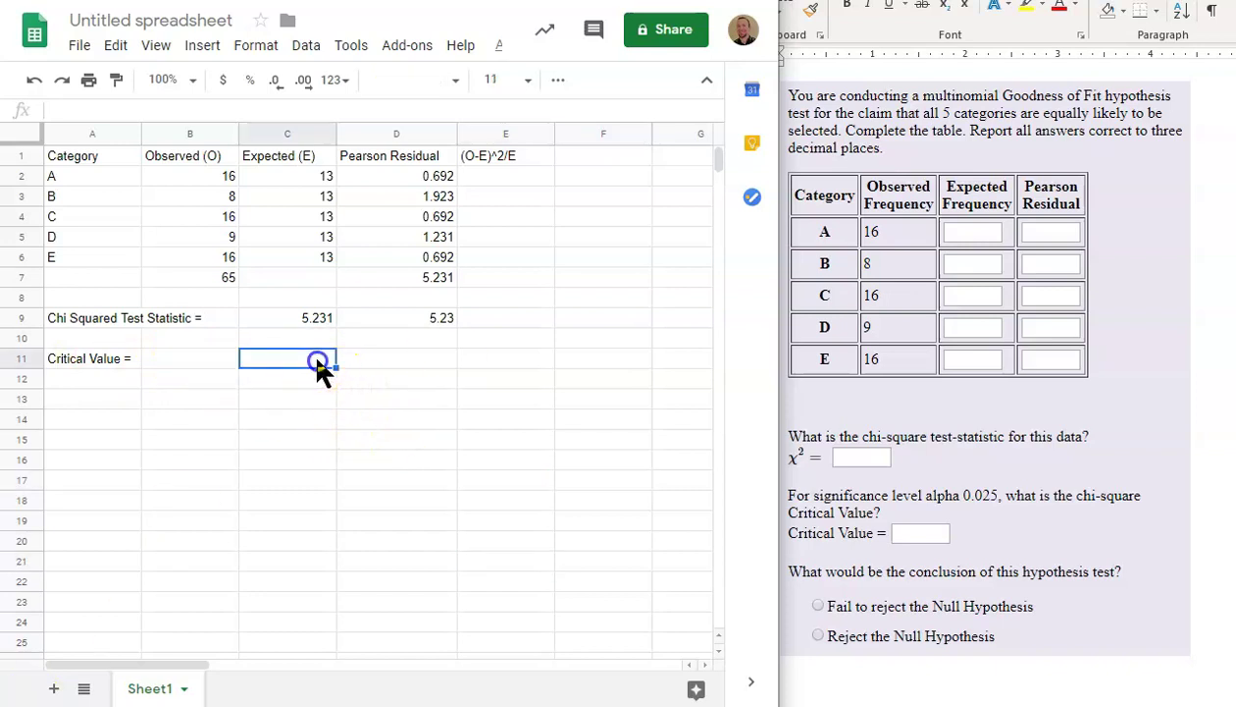
left_click(424, 359)
type("=ch")
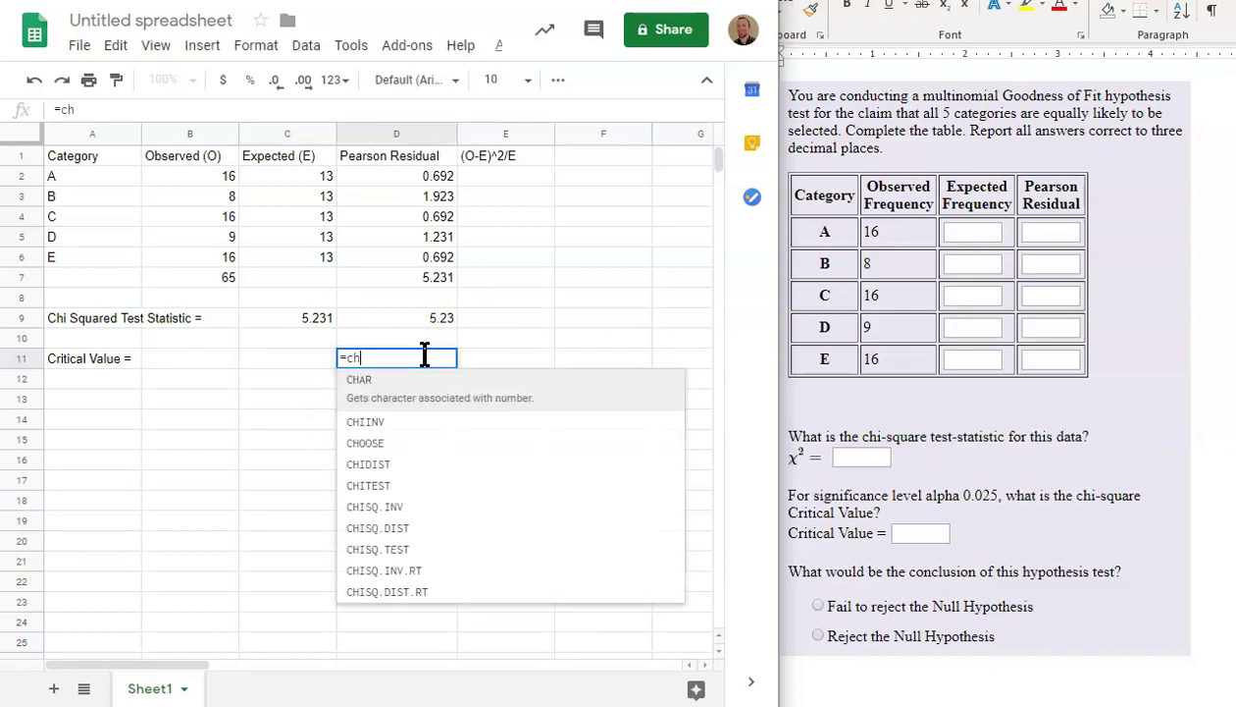
type("i")
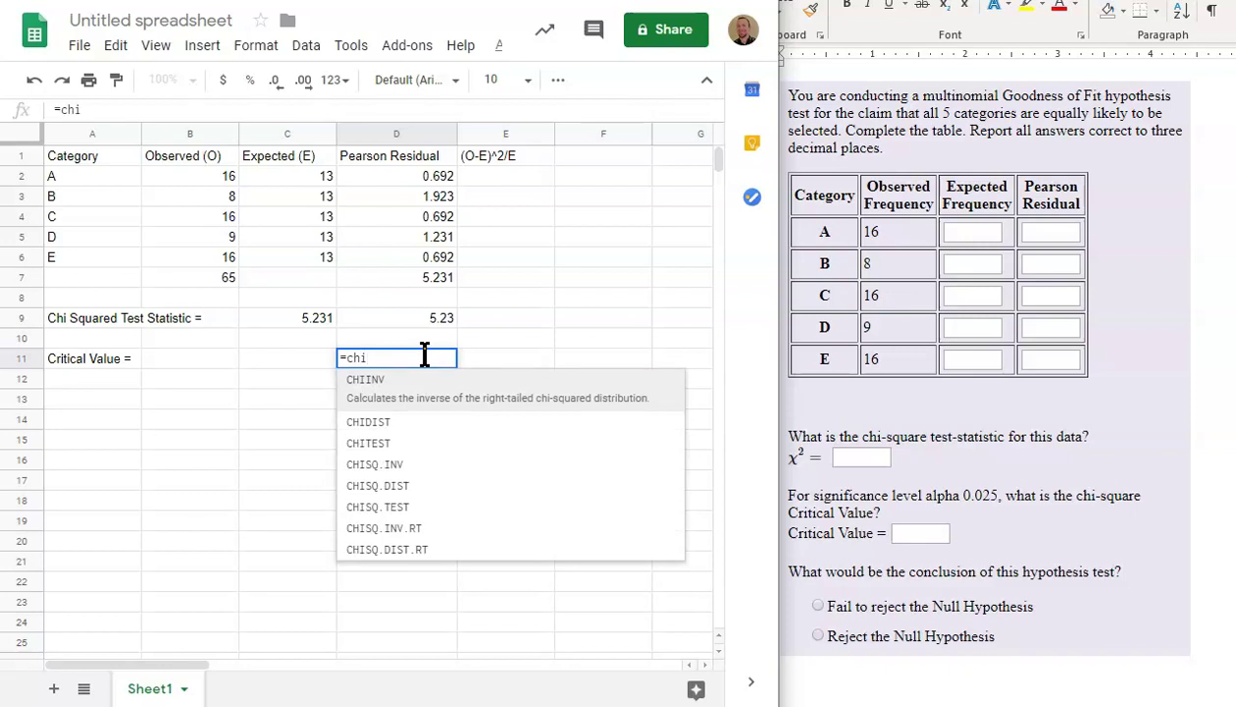
type("sq")
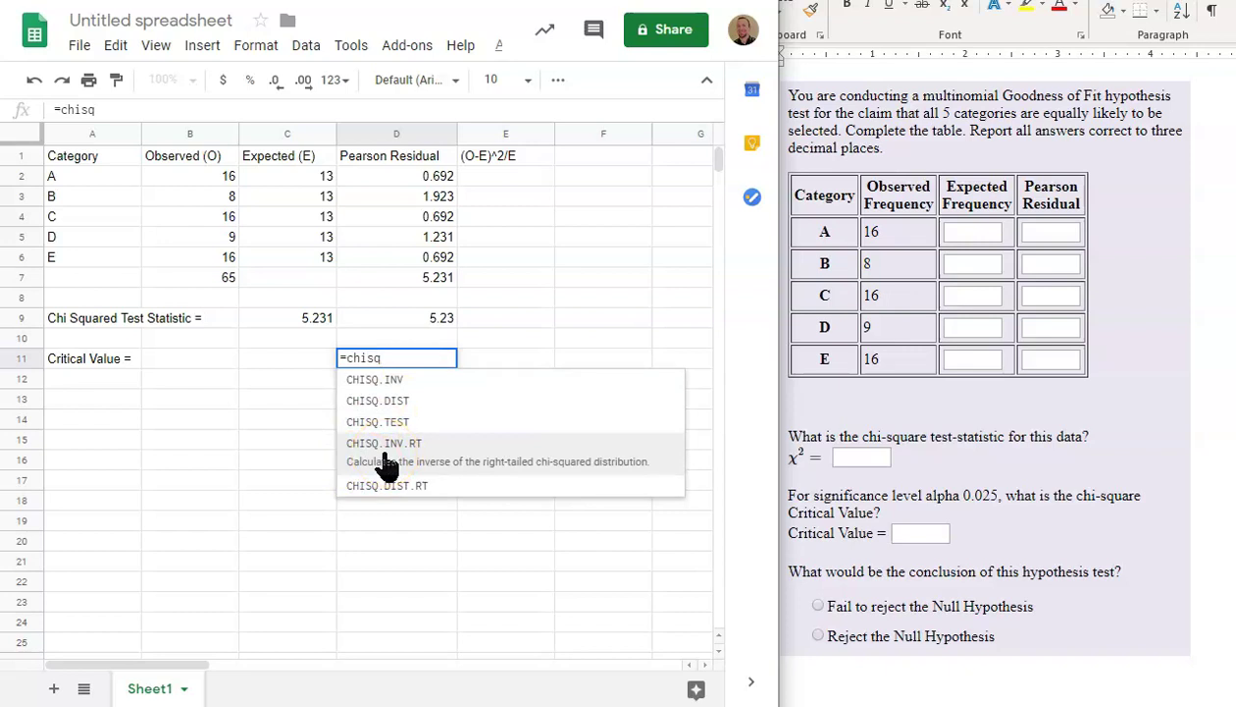
left_click(390, 462)
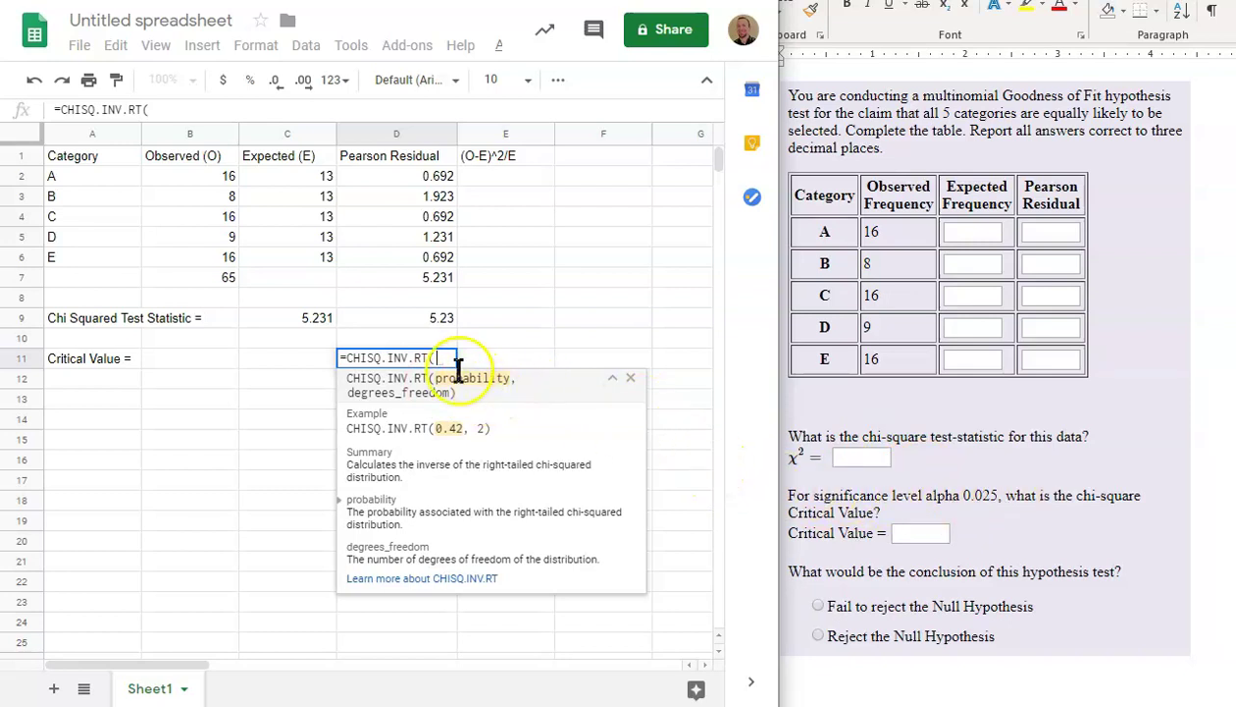
type(".02")
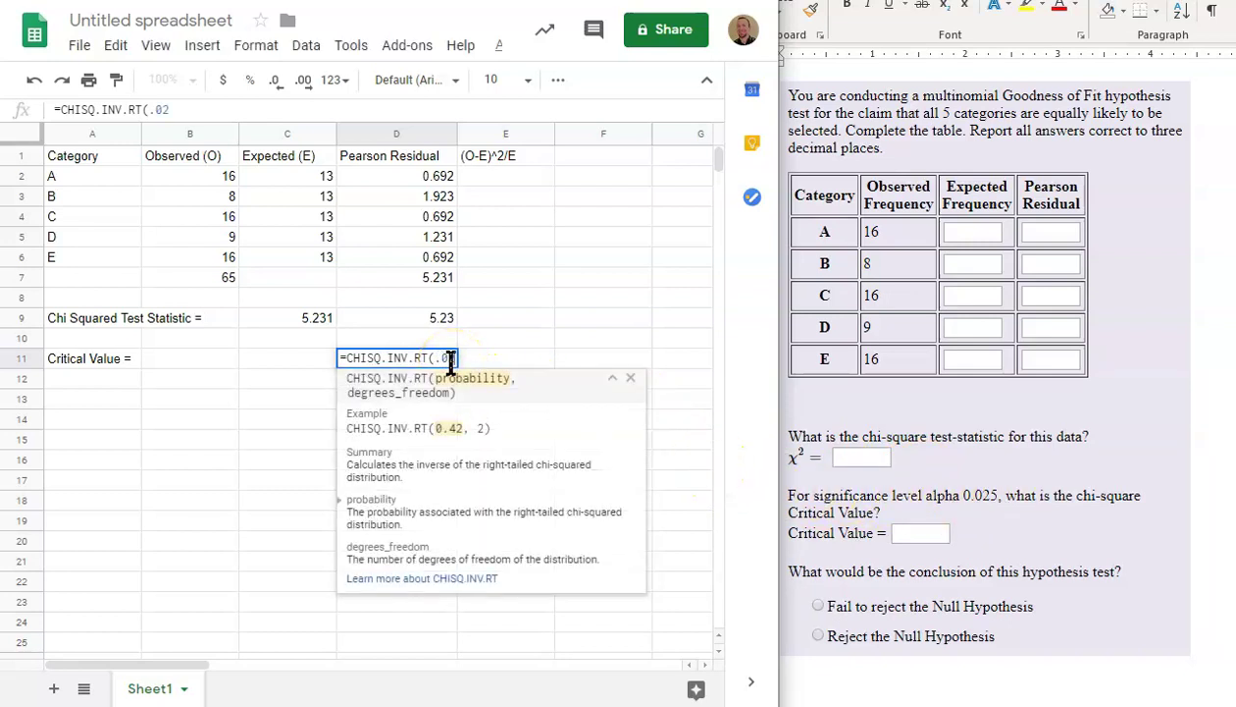
type("5,")
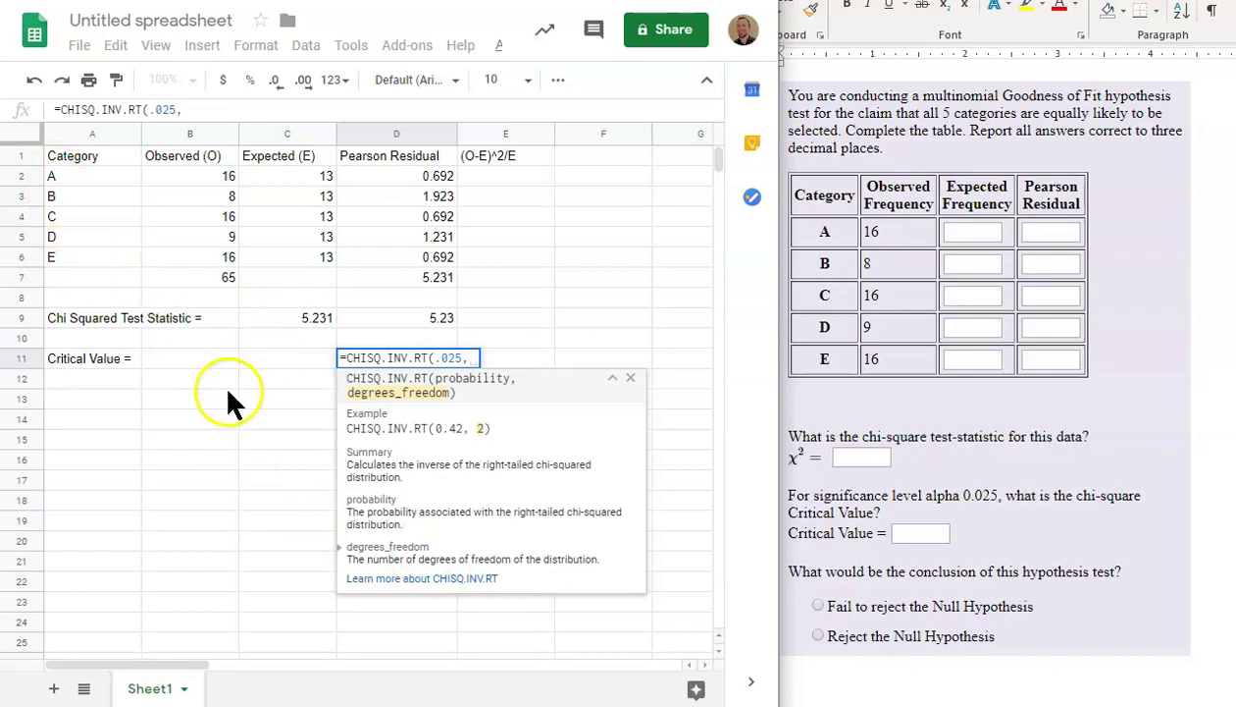
type("4")
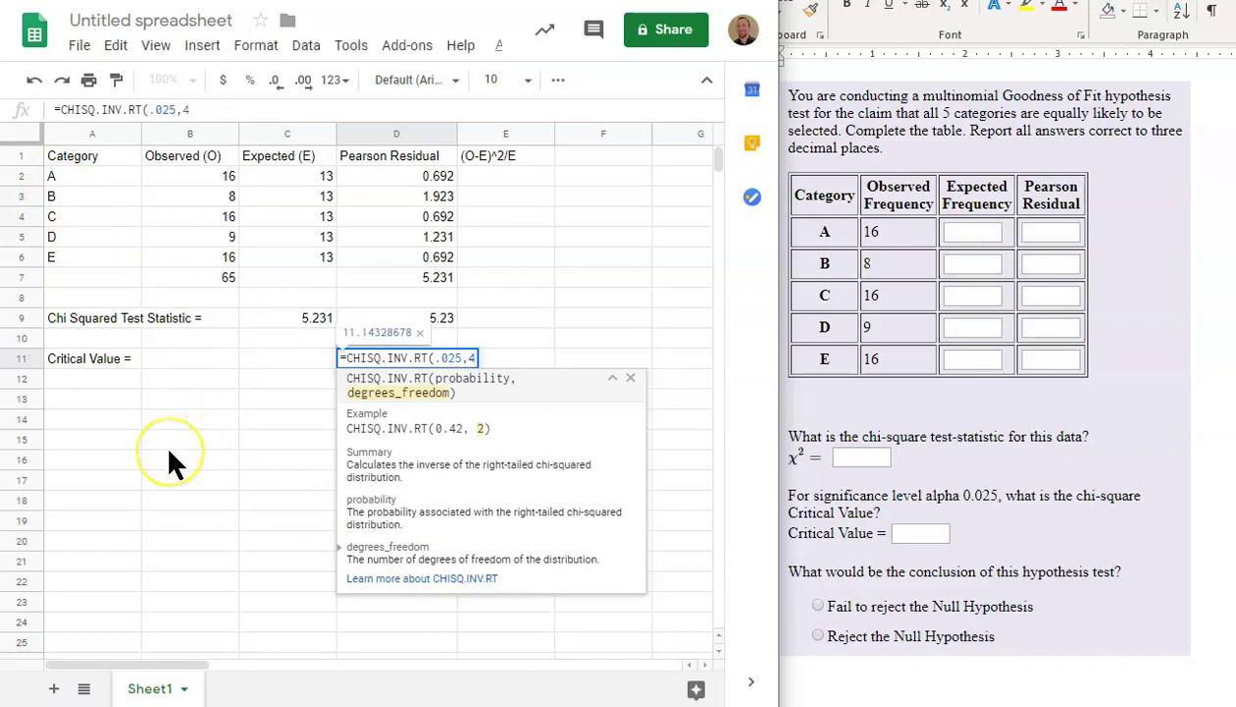
key("Return")
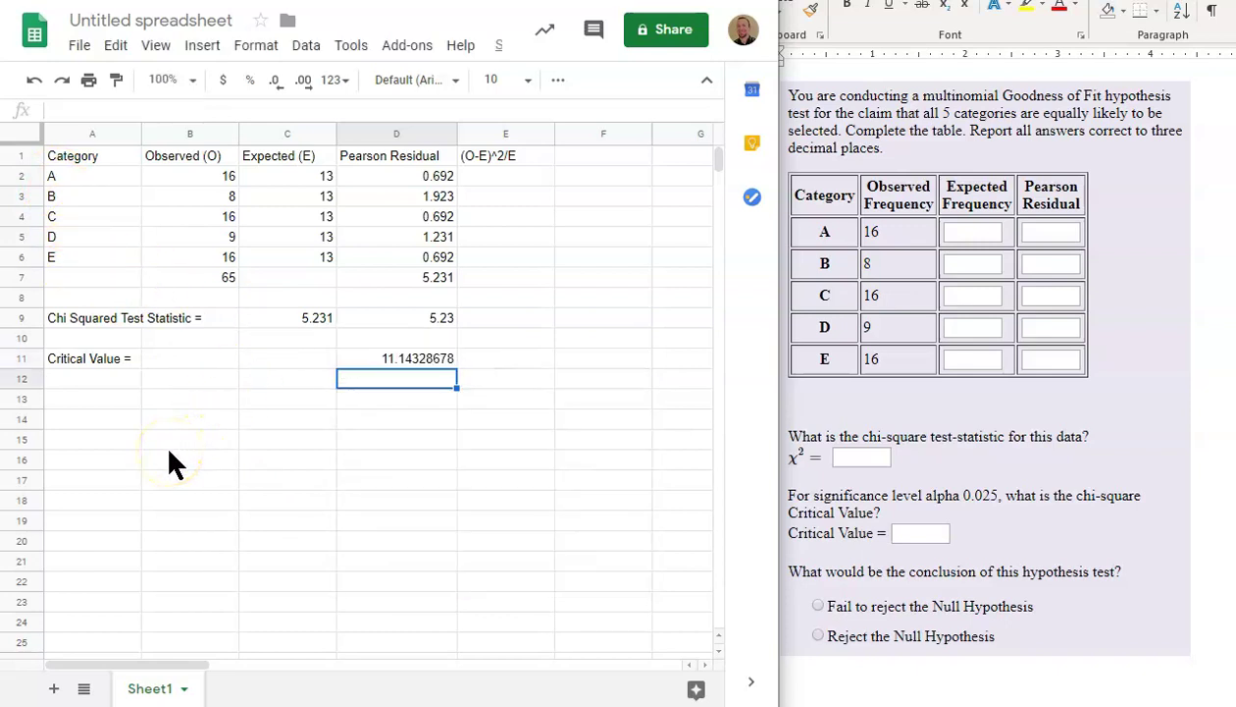
left_click(482, 402)
left_click(414, 357)
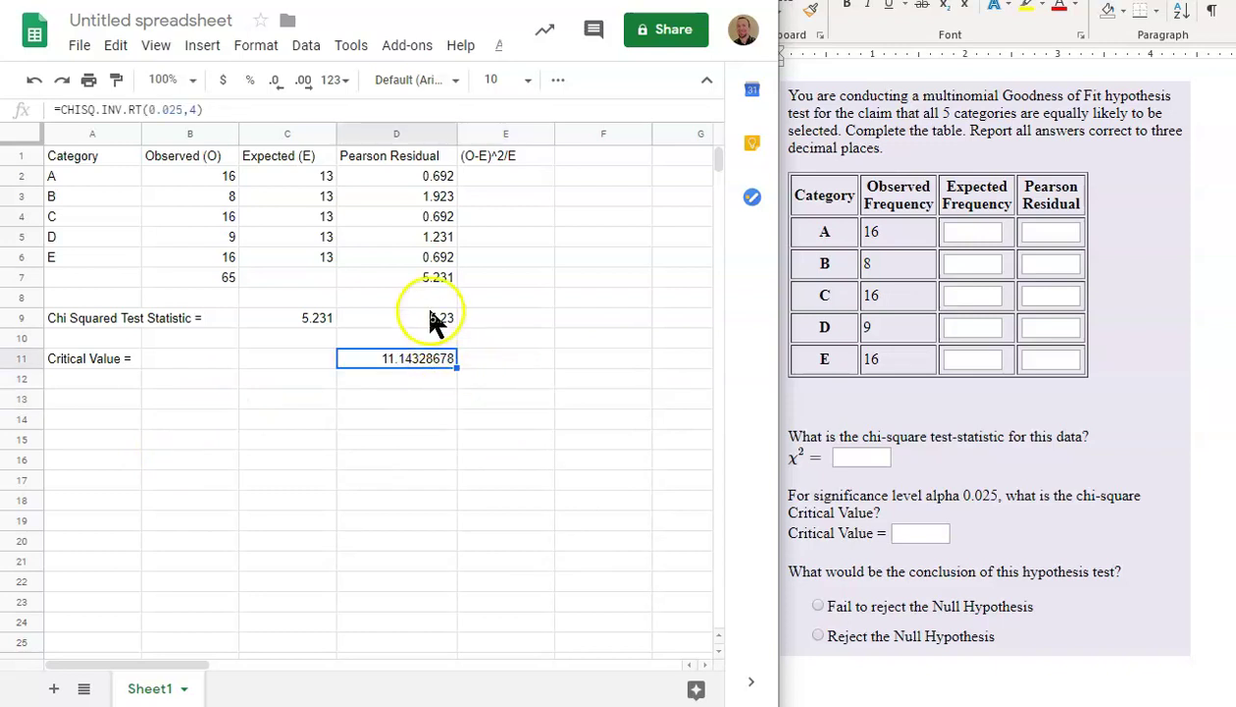
left_click(432, 321)
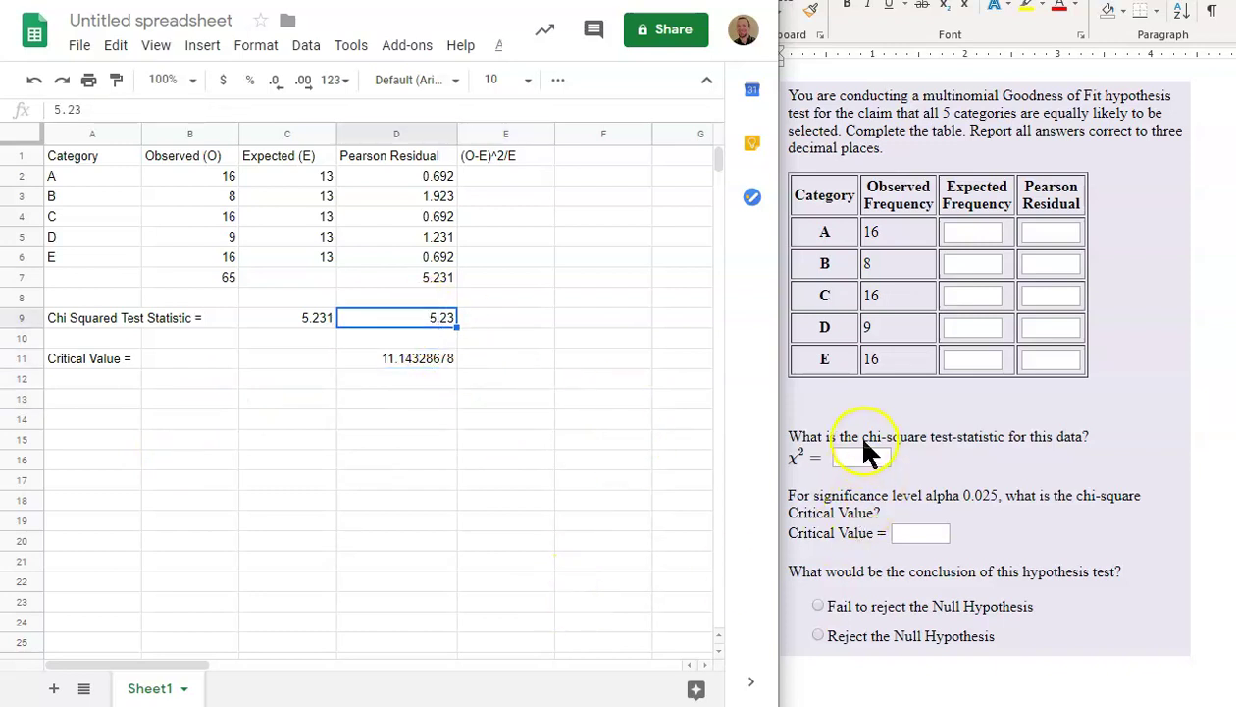